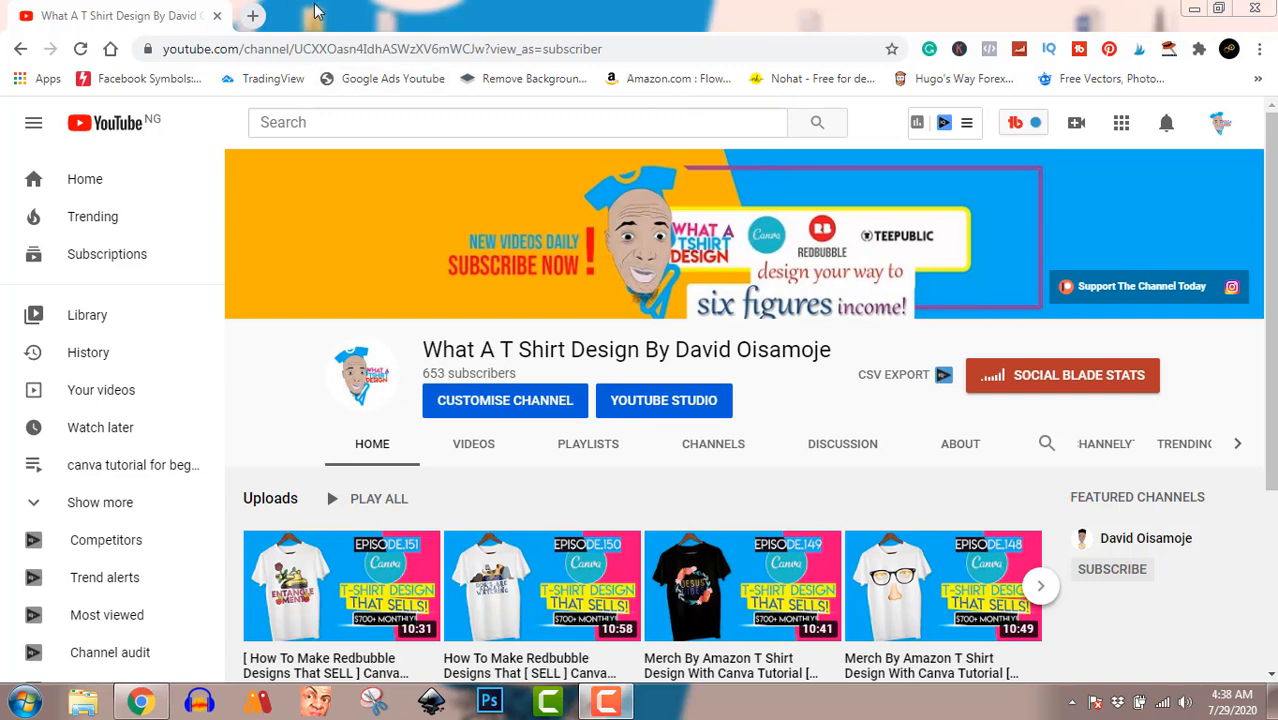
Open Canva in a new browser tab and create a blank custom design of 4500 × 5400 px.
{"action": "left_click", "coordinate": [252, 15]}
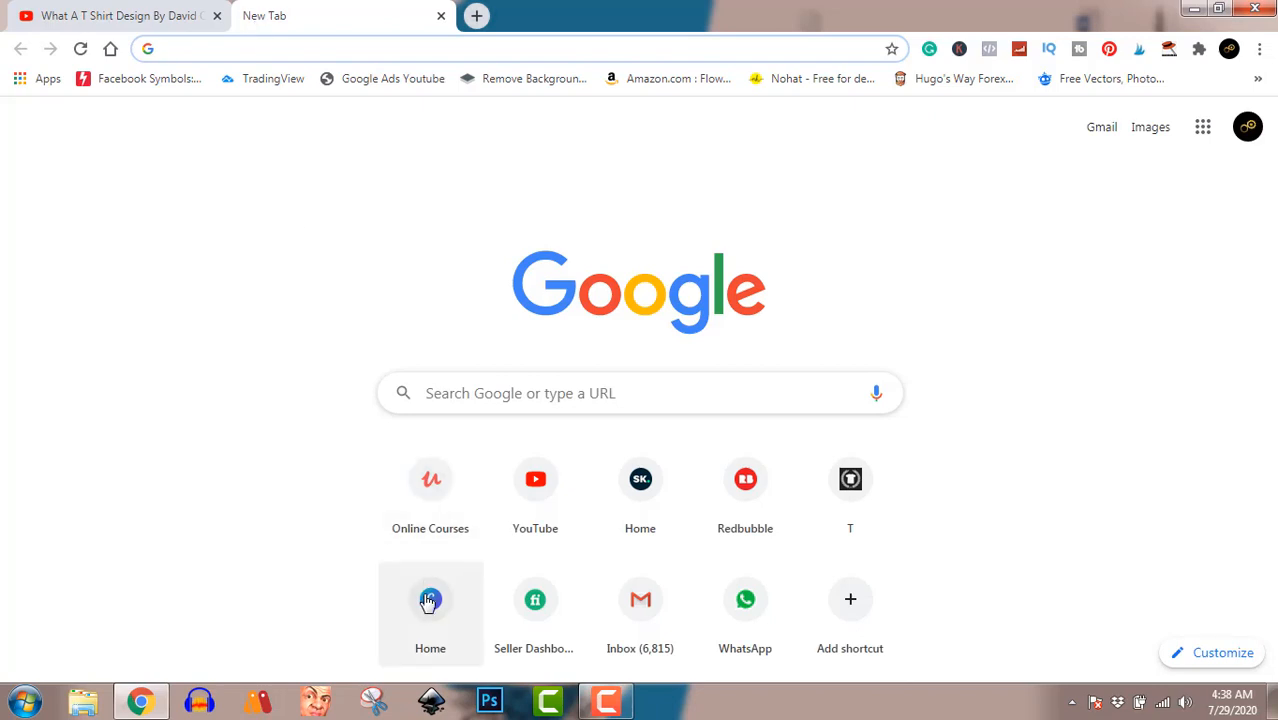
{"action": "left_click", "coordinate": [429, 601]}
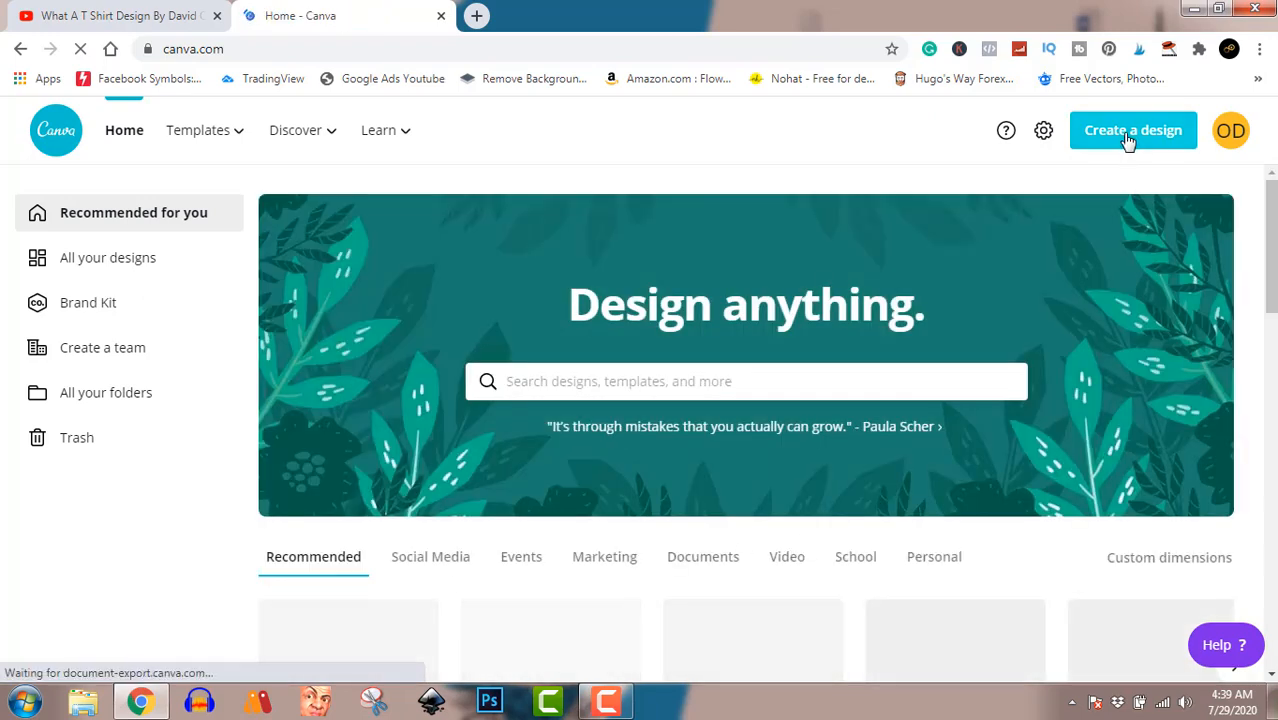
{"action": "left_click", "coordinate": [1128, 140]}
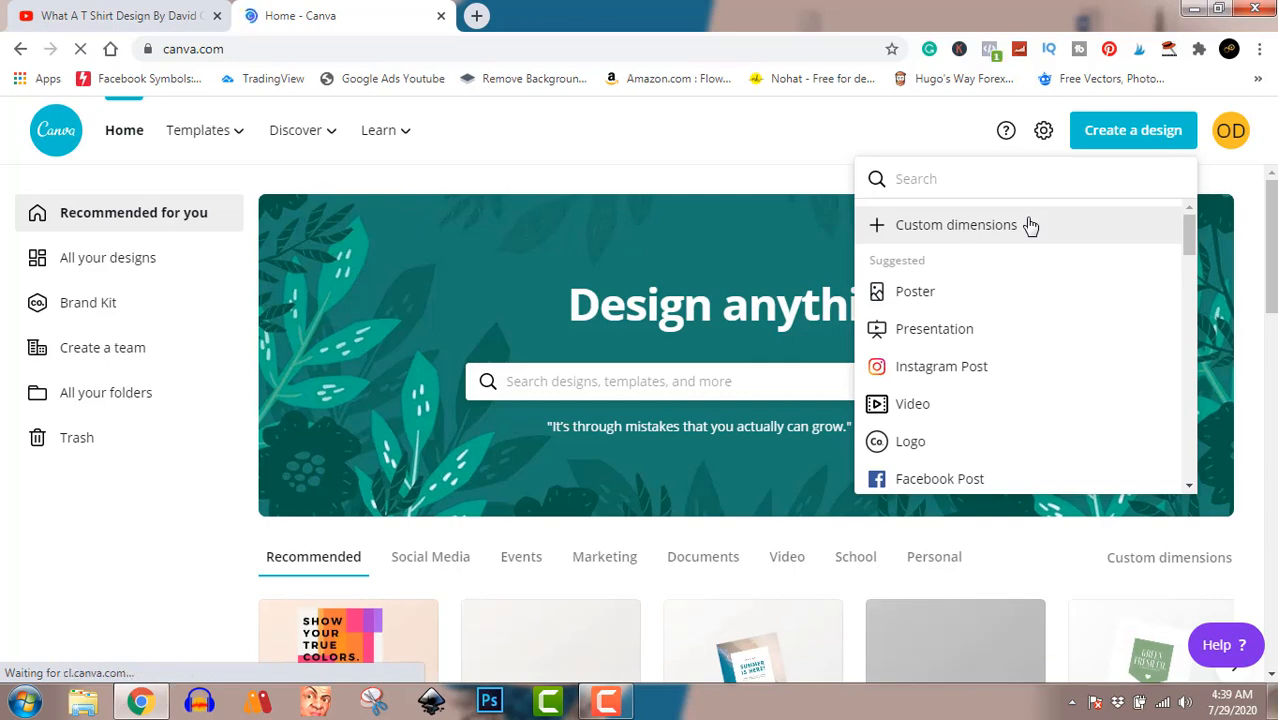
{"action": "left_click", "coordinate": [1030, 224]}
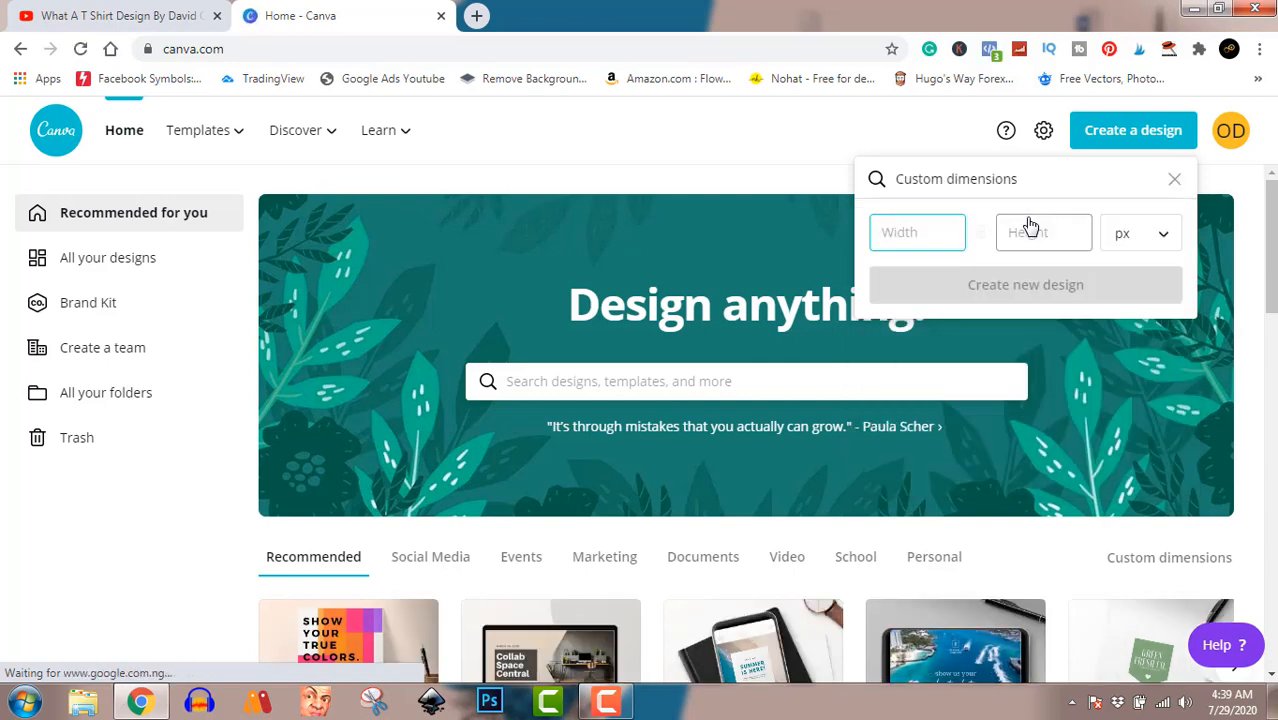
{"action": "type", "text": "4500"}
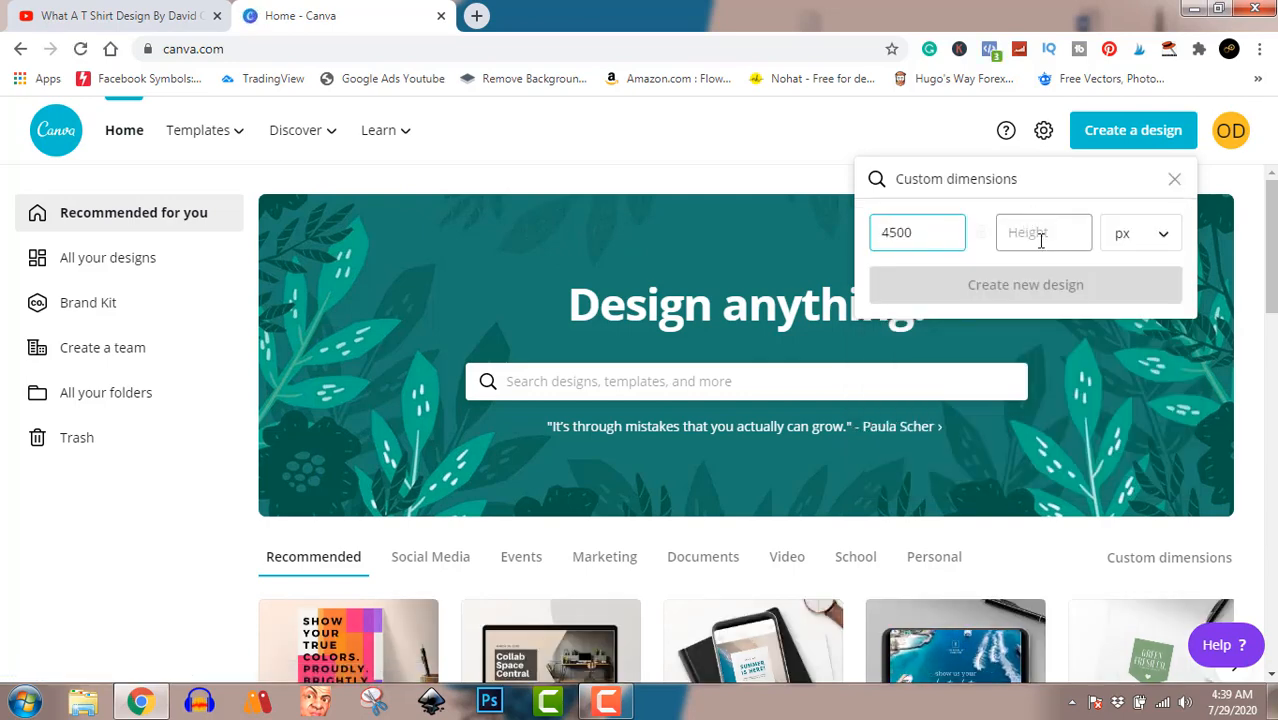
{"action": "left_click", "coordinate": [1041, 240]}
{"action": "type", "text": "54"}
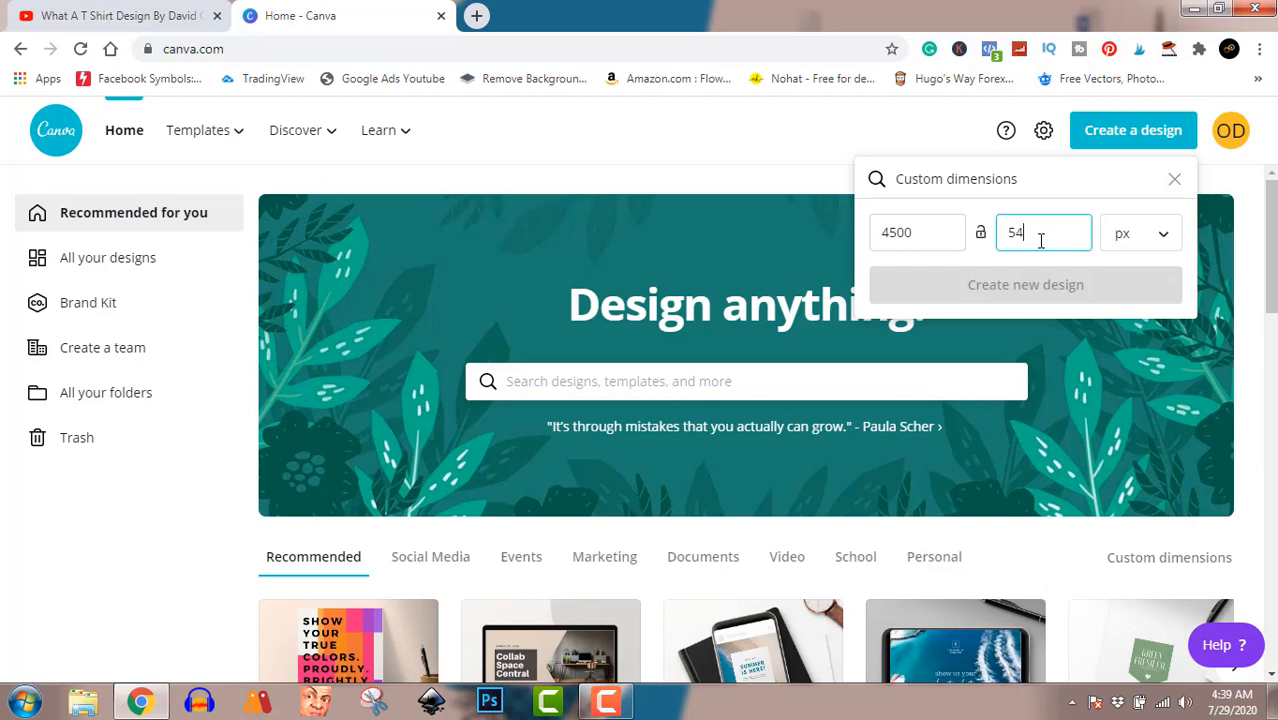
{"action": "type", "text": "00"}
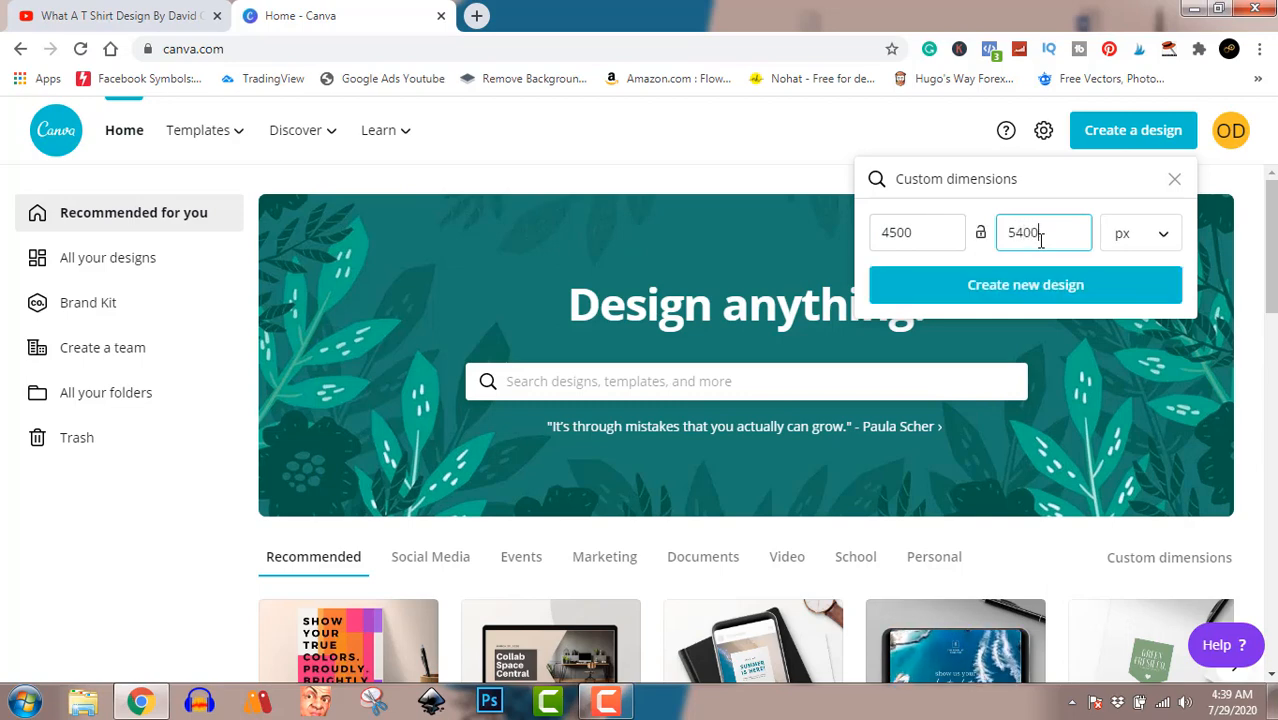
{"action": "left_click", "coordinate": [1055, 290]}
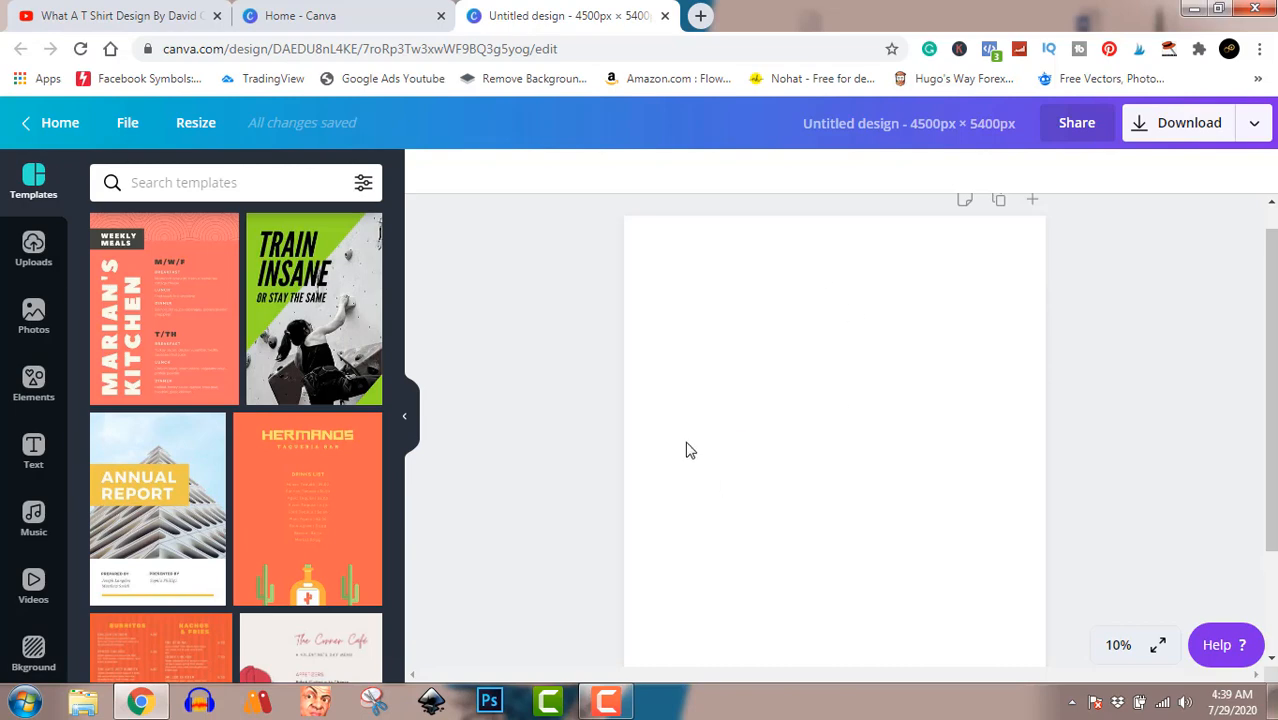
Add the yellow "HUGE SALE" font combination to the page and enlarge it near the centre, with "HUGE" at about font size 520.
{"action": "left_click", "coordinate": [34, 460]}
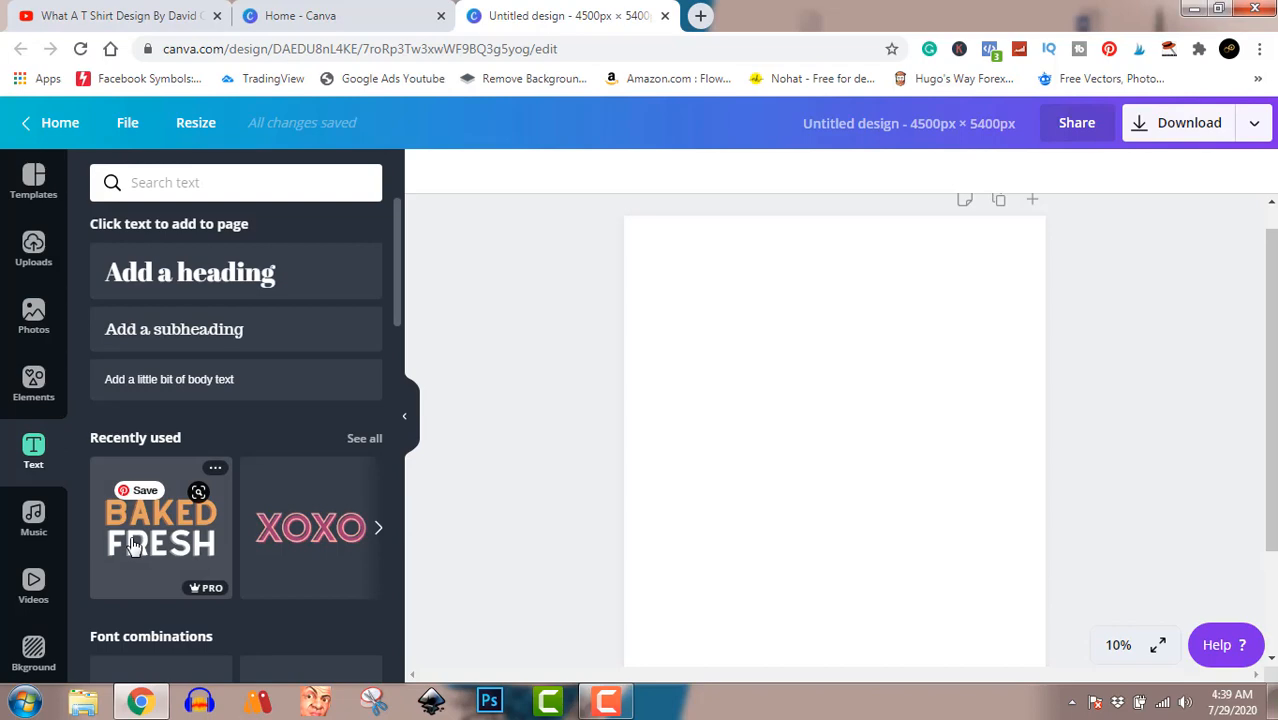
{"action": "scroll", "coordinate": [288, 543], "scroll_direction": "down", "scroll_amount": 5}
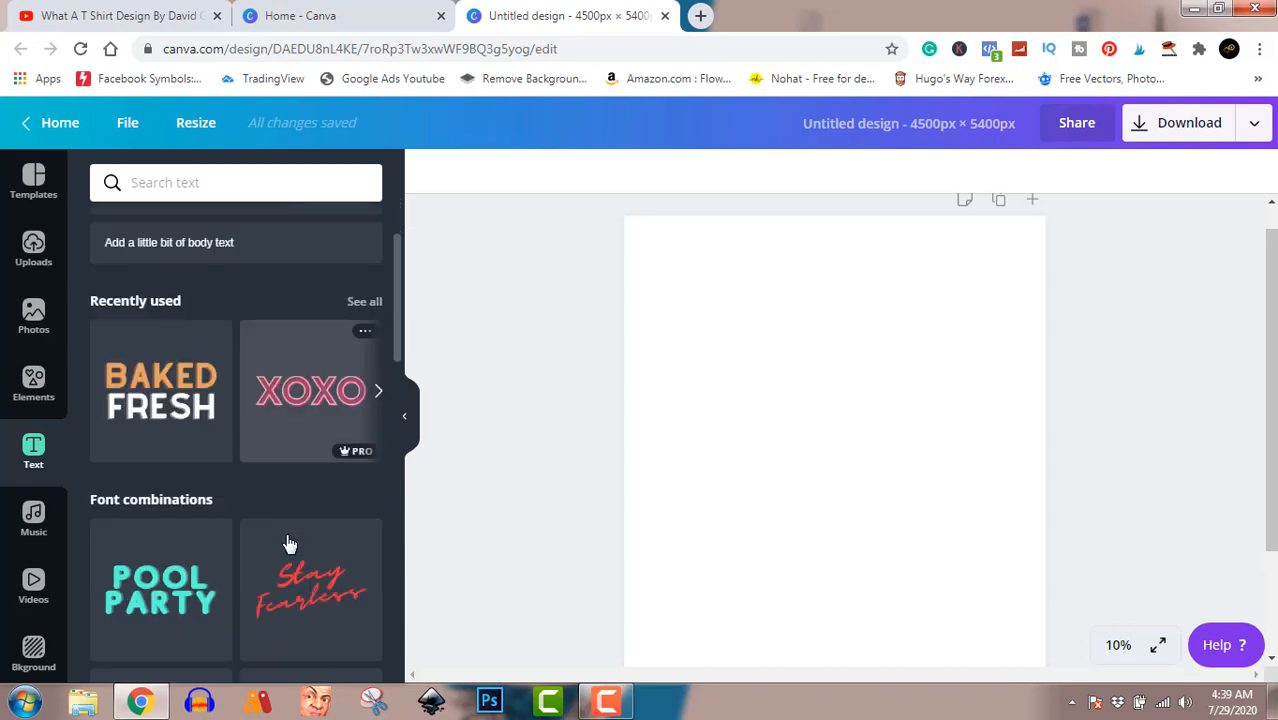
{"action": "scroll", "coordinate": [288, 543], "scroll_direction": "down", "scroll_amount": 8}
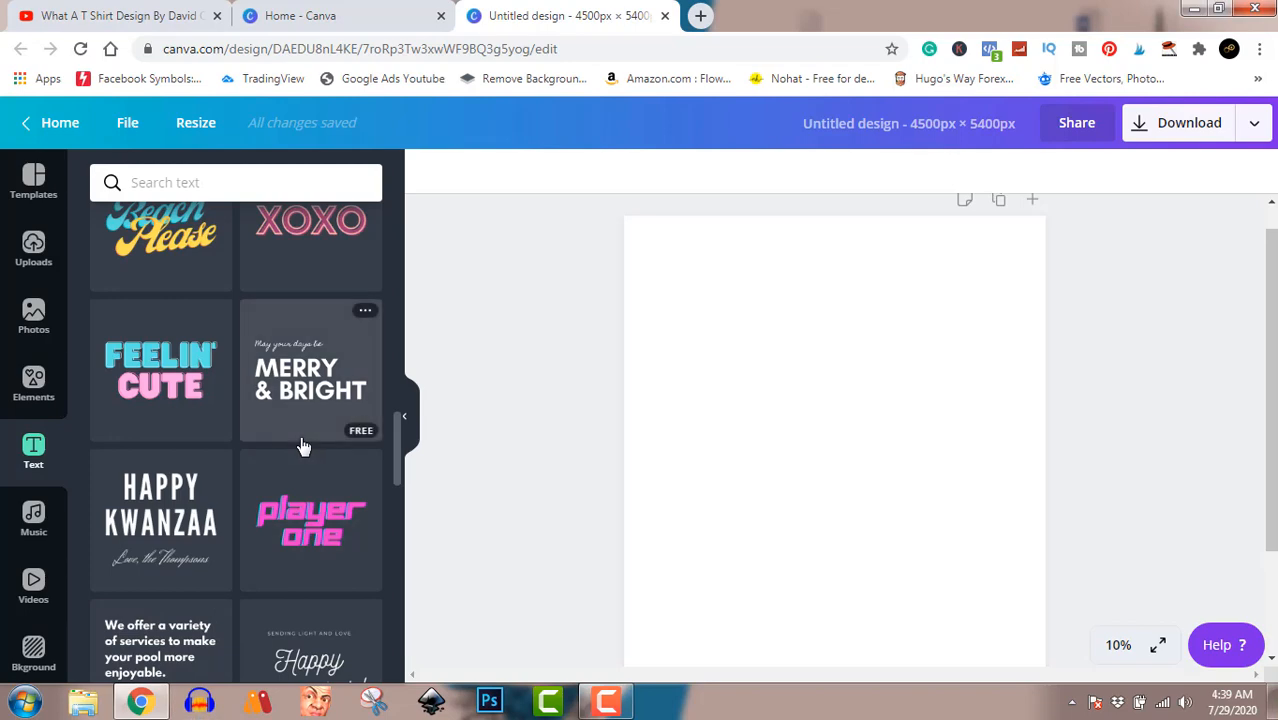
{"action": "scroll", "coordinate": [302, 442], "scroll_direction": "down", "scroll_amount": 4}
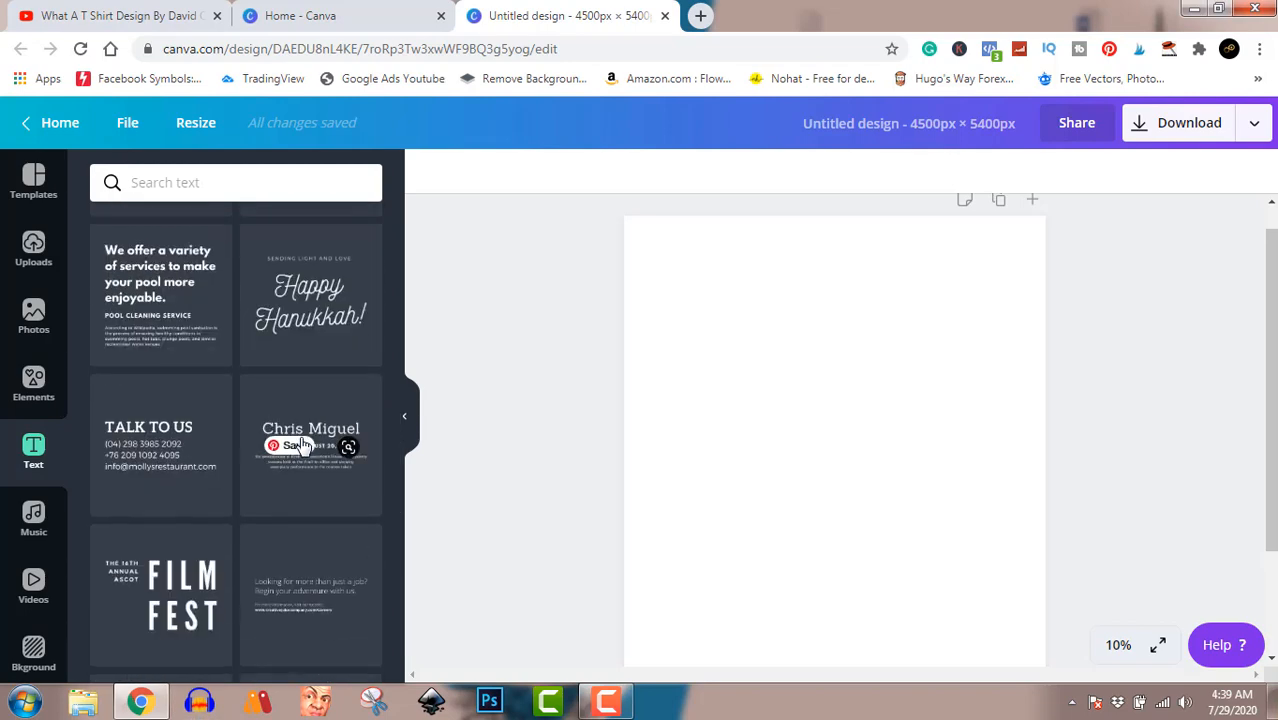
{"action": "scroll", "coordinate": [218, 354], "scroll_direction": "down", "scroll_amount": 5}
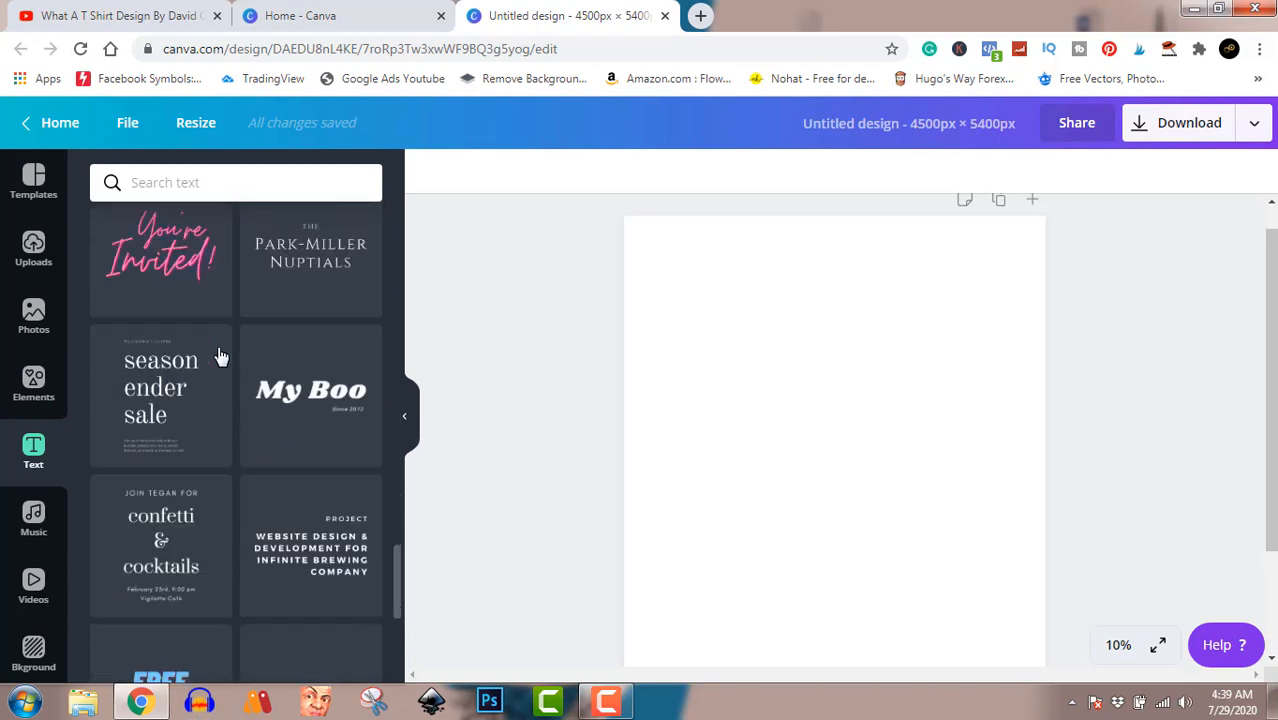
{"action": "scroll", "coordinate": [220, 357], "scroll_direction": "down", "scroll_amount": 3}
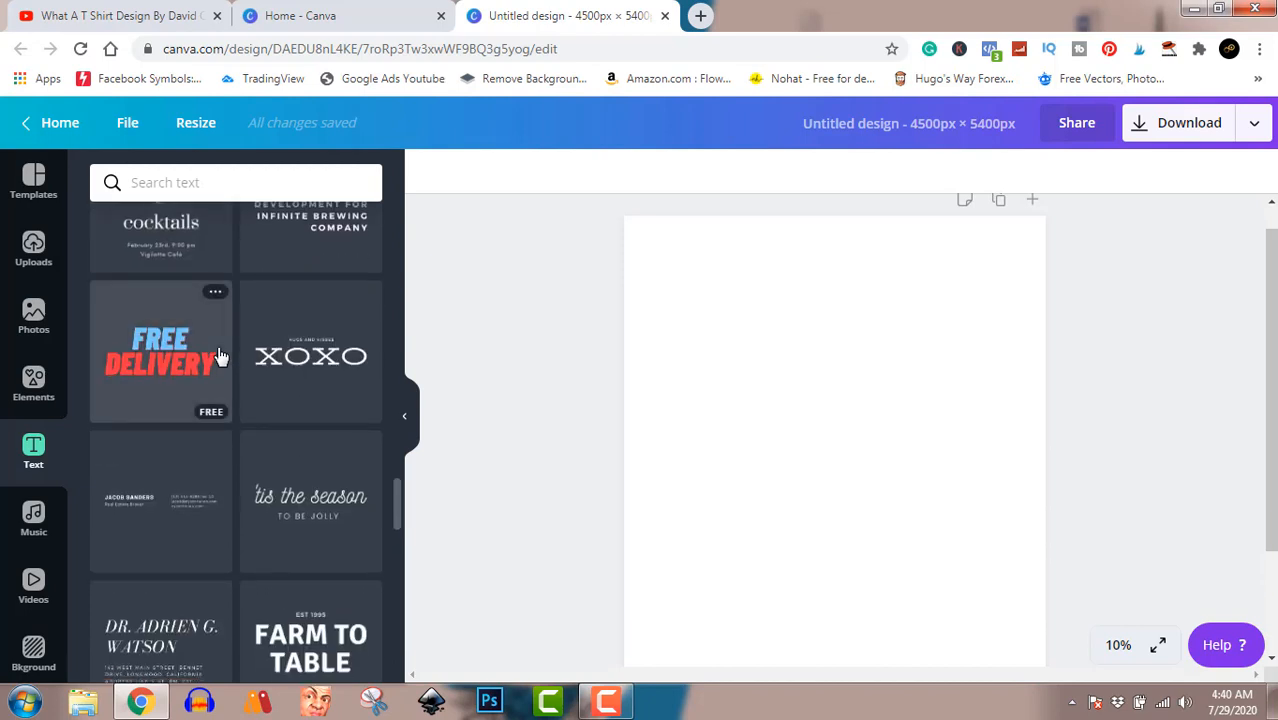
{"action": "scroll", "coordinate": [218, 354], "scroll_direction": "down", "scroll_amount": 4}
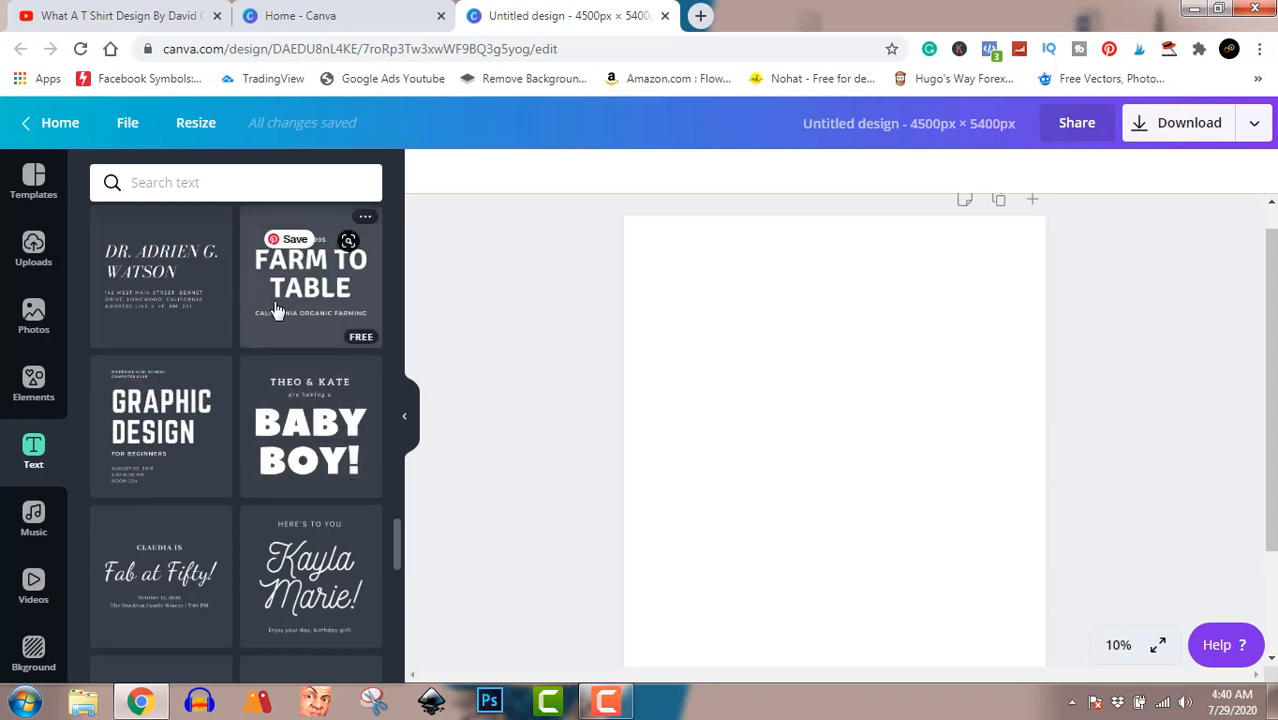
{"action": "scroll", "coordinate": [260, 349], "scroll_direction": "down", "scroll_amount": 5}
{"action": "scroll", "coordinate": [261, 349], "scroll_direction": "down", "scroll_amount": 6}
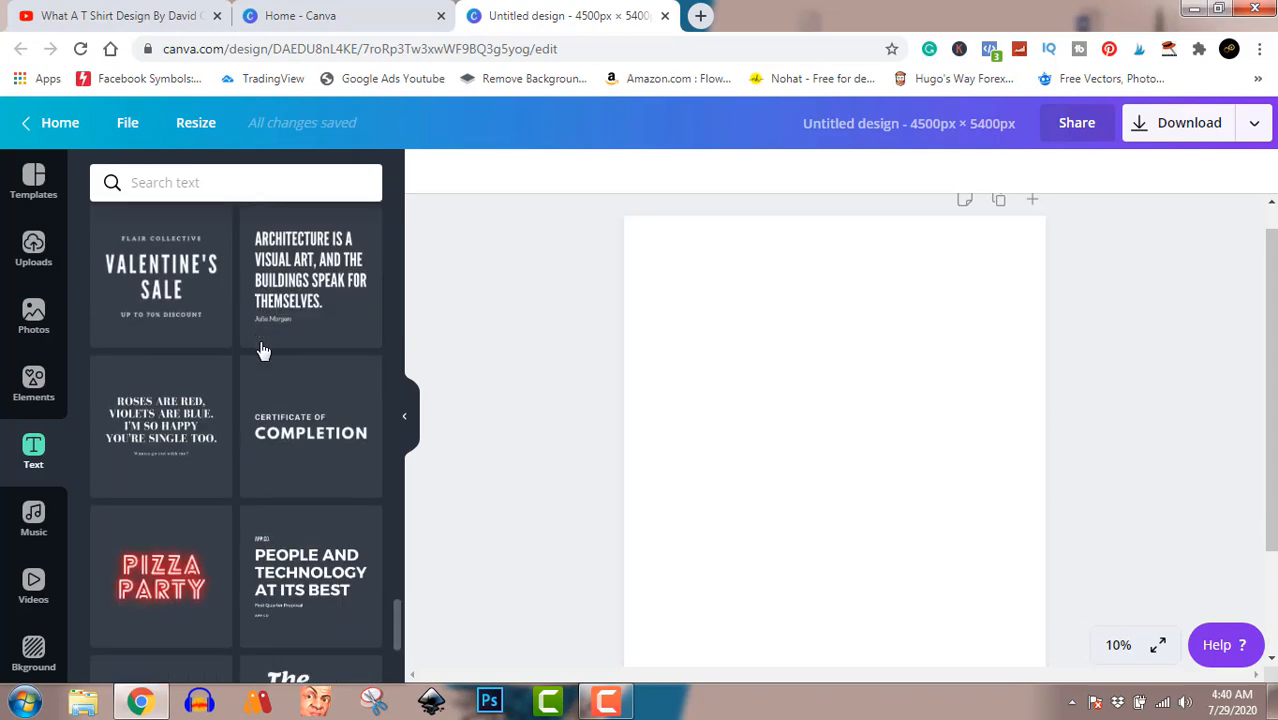
{"action": "scroll", "coordinate": [261, 349], "scroll_direction": "up", "scroll_amount": 1}
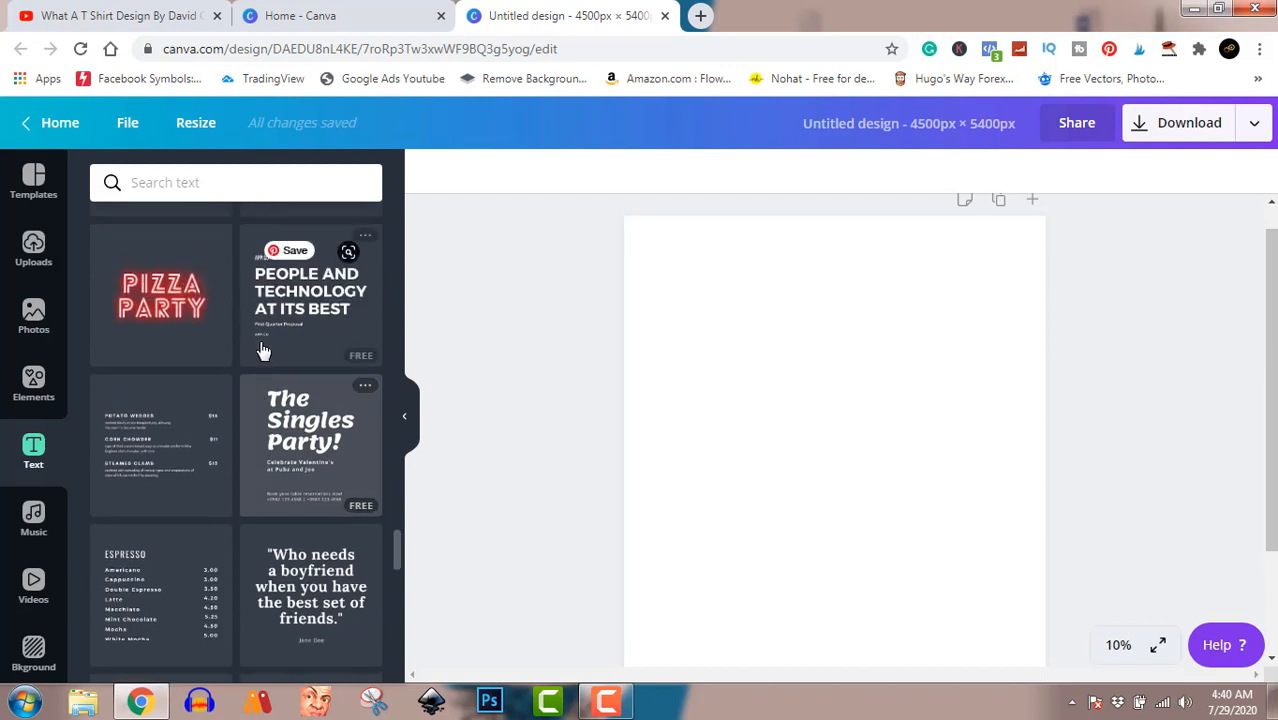
{"action": "scroll", "coordinate": [261, 349], "scroll_direction": "down", "scroll_amount": 7}
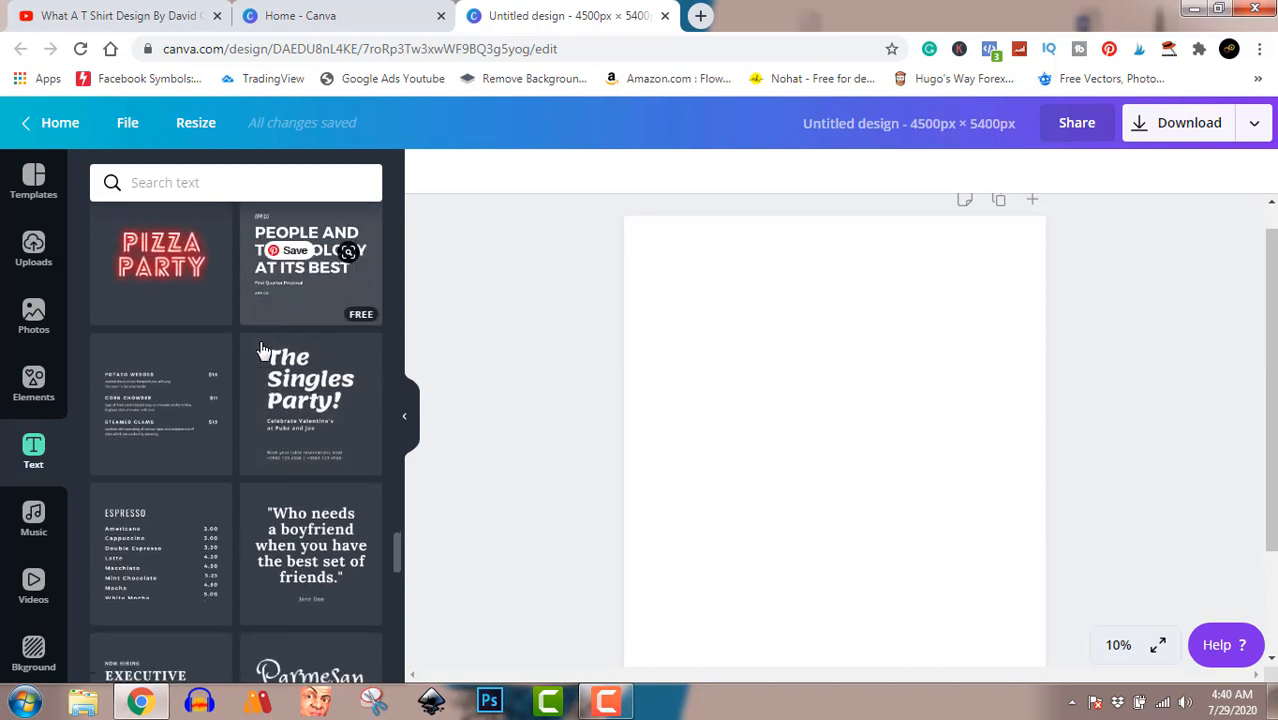
{"action": "scroll", "coordinate": [261, 349], "scroll_direction": "down", "scroll_amount": 3}
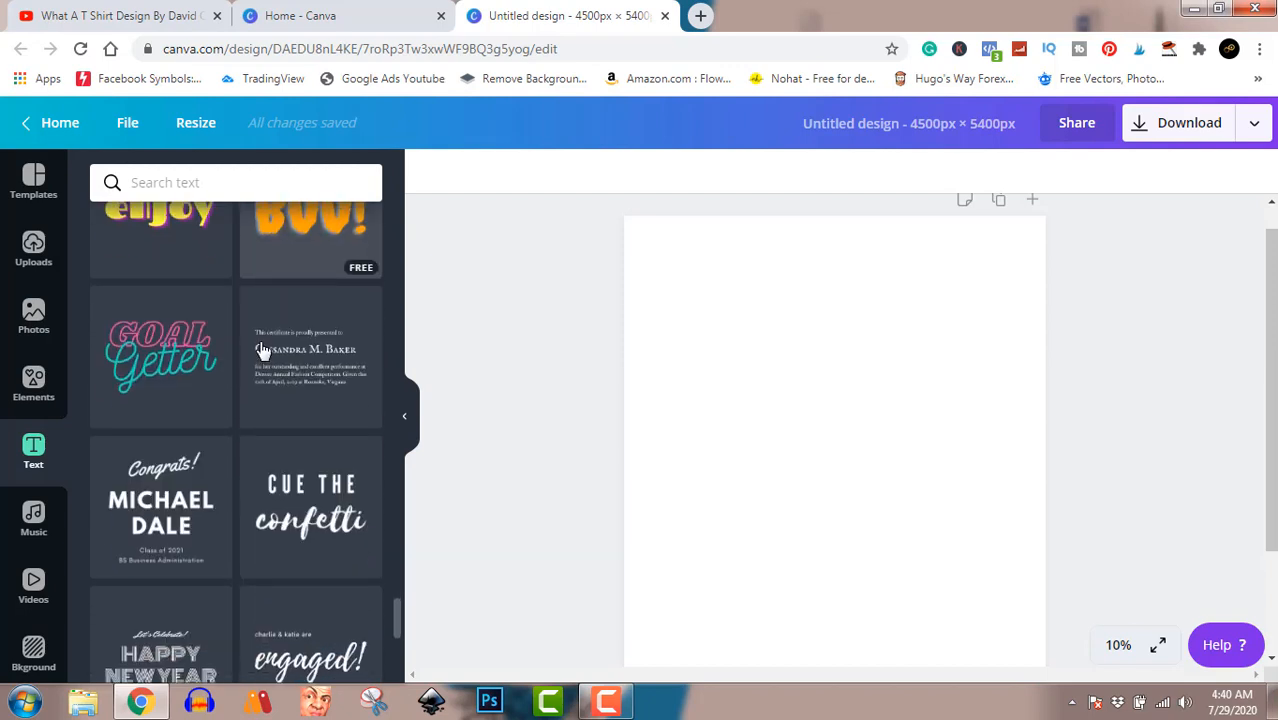
{"action": "scroll", "coordinate": [261, 349], "scroll_direction": "up", "scroll_amount": 1}
{"action": "scroll", "coordinate": [261, 349], "scroll_direction": "up", "scroll_amount": 2}
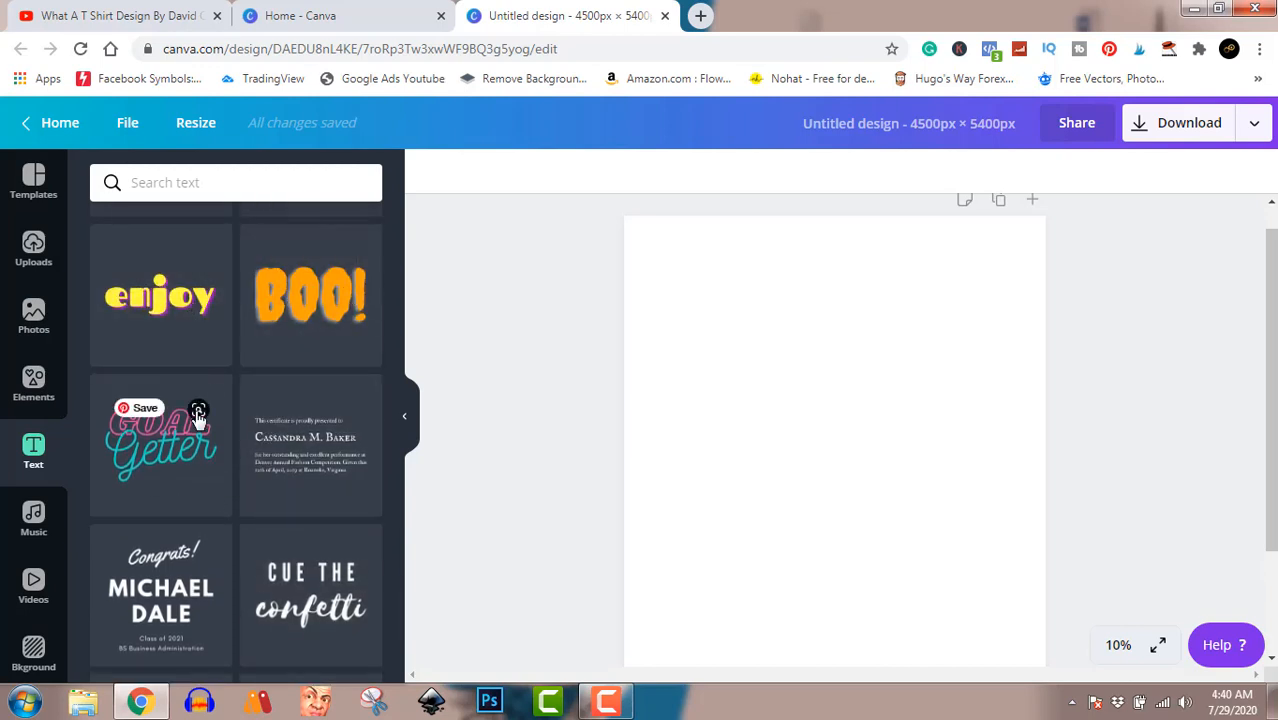
{"action": "scroll", "coordinate": [285, 408], "scroll_direction": "down", "scroll_amount": 8}
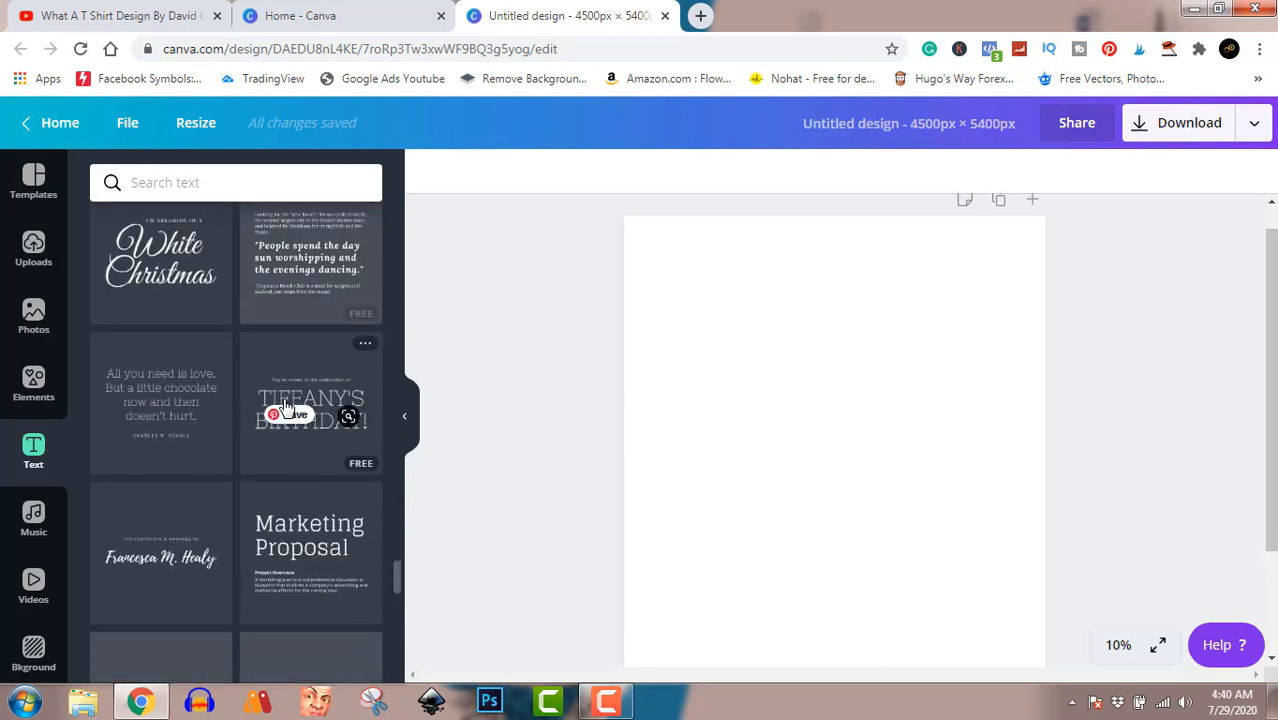
{"action": "scroll", "coordinate": [285, 408], "scroll_direction": "down", "scroll_amount": 4}
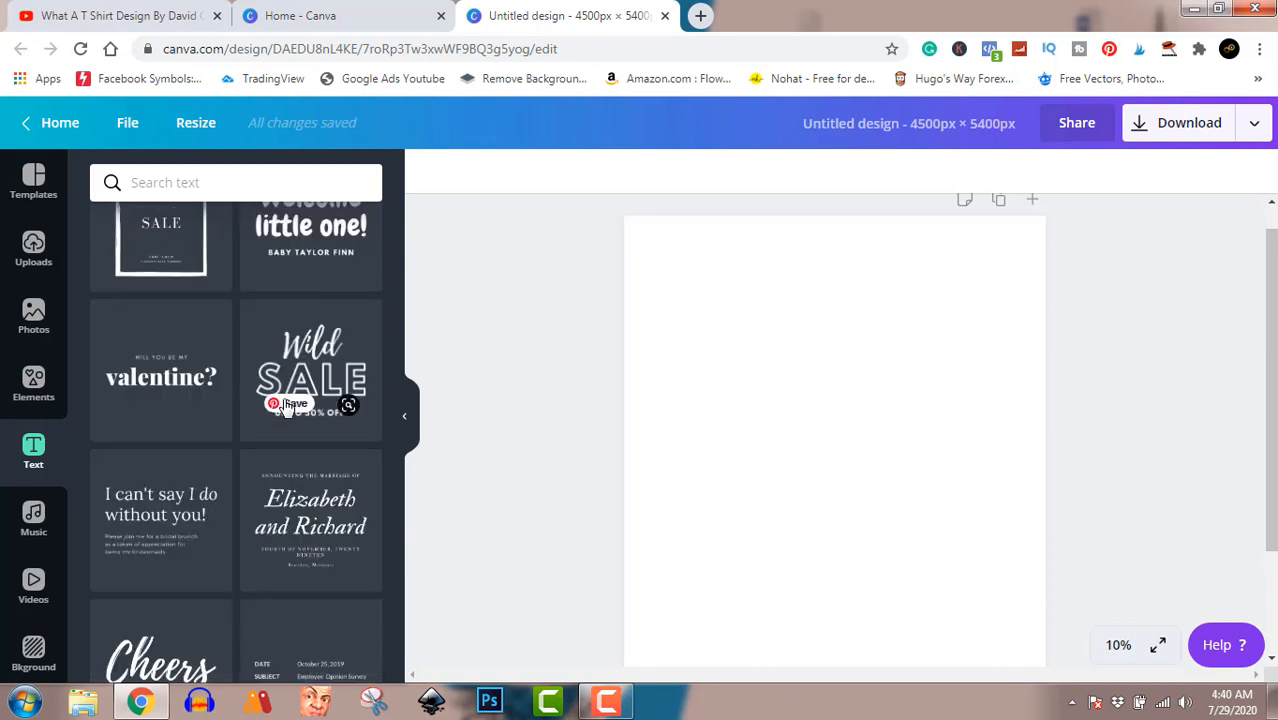
{"action": "scroll", "coordinate": [342, 485], "scroll_direction": "down", "scroll_amount": 6}
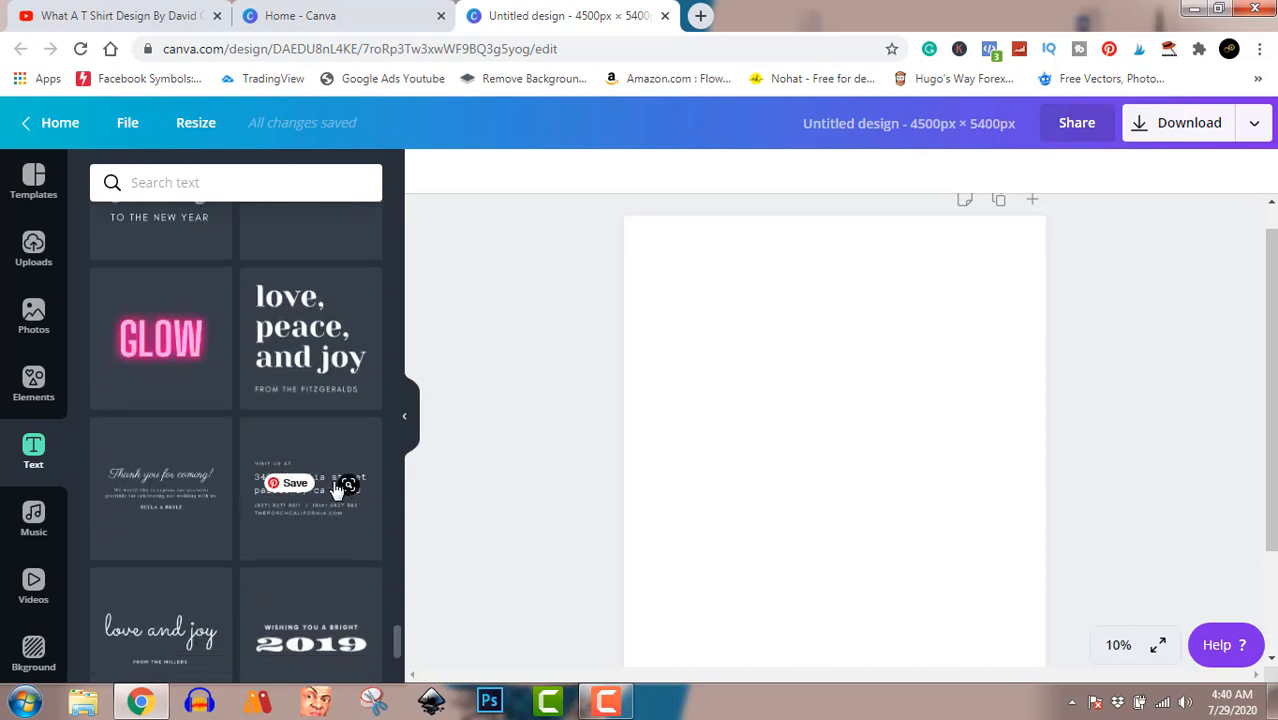
{"action": "scroll", "coordinate": [340, 487], "scroll_direction": "down", "scroll_amount": 2}
{"action": "scroll", "coordinate": [337, 490], "scroll_direction": "down", "scroll_amount": 4}
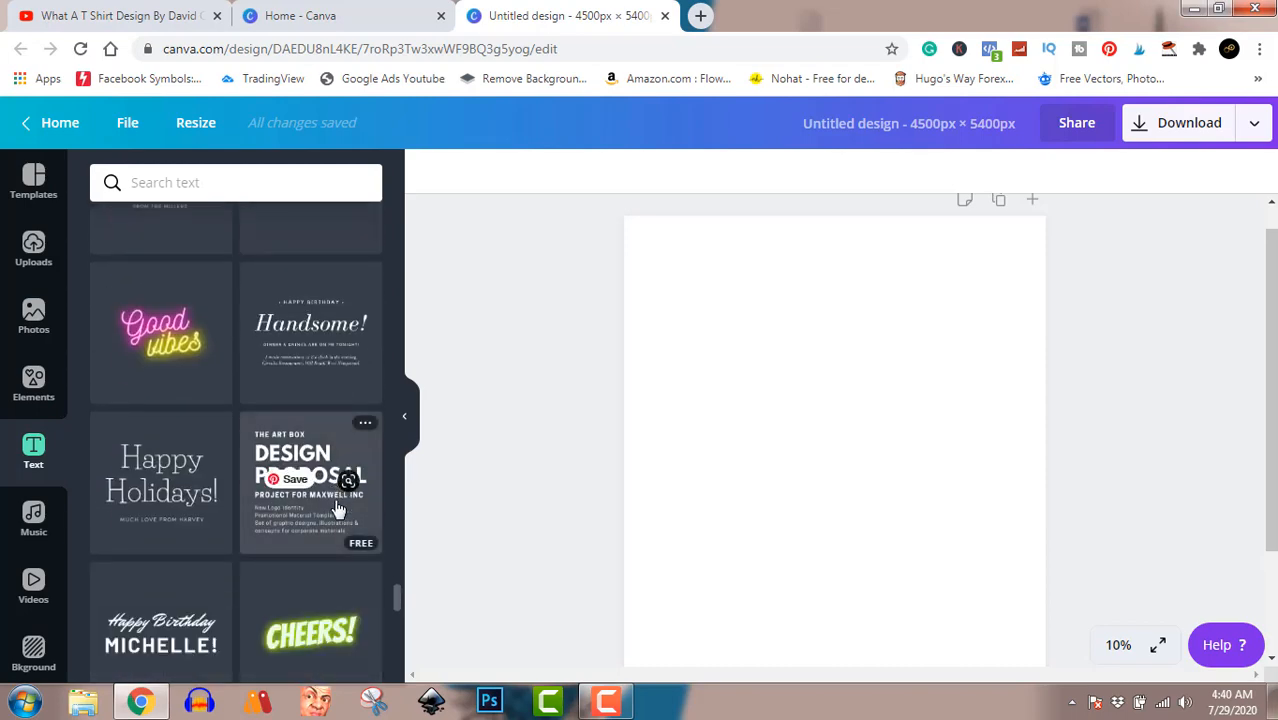
{"action": "scroll", "coordinate": [339, 515], "scroll_direction": "down", "scroll_amount": 2}
{"action": "scroll", "coordinate": [338, 515], "scroll_direction": "down", "scroll_amount": 12}
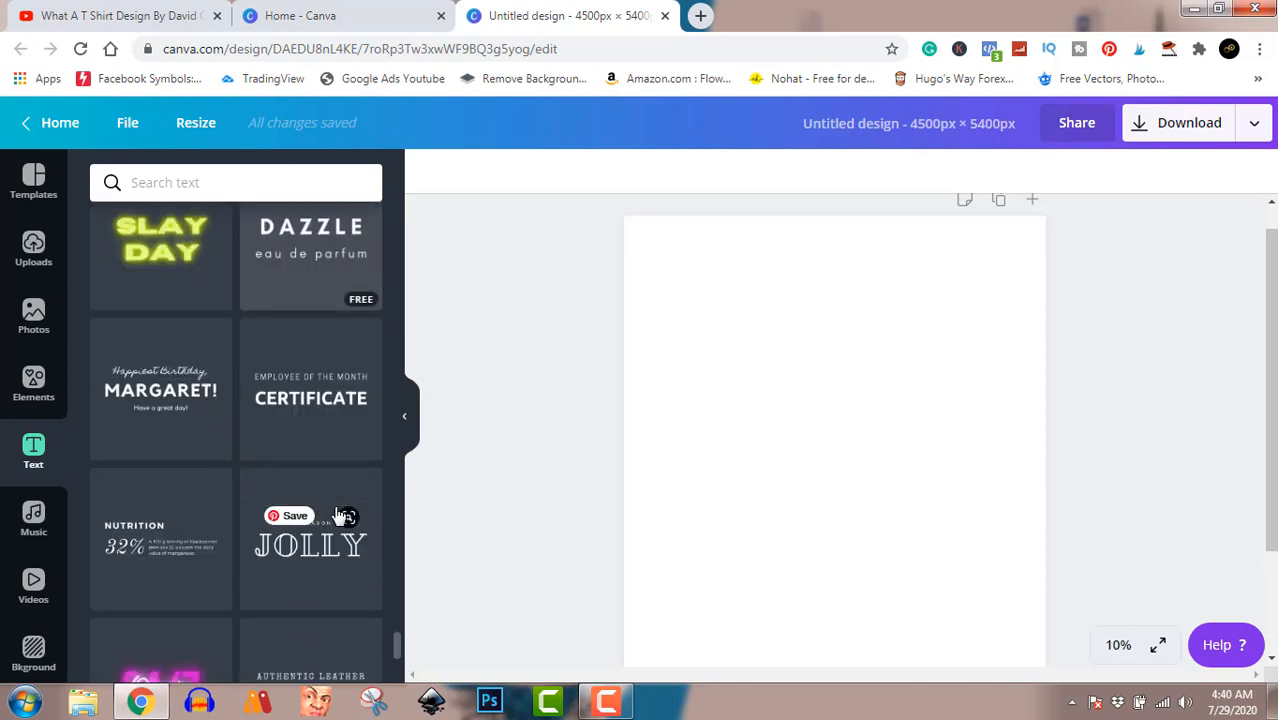
{"action": "scroll", "coordinate": [338, 515], "scroll_direction": "down", "scroll_amount": 5}
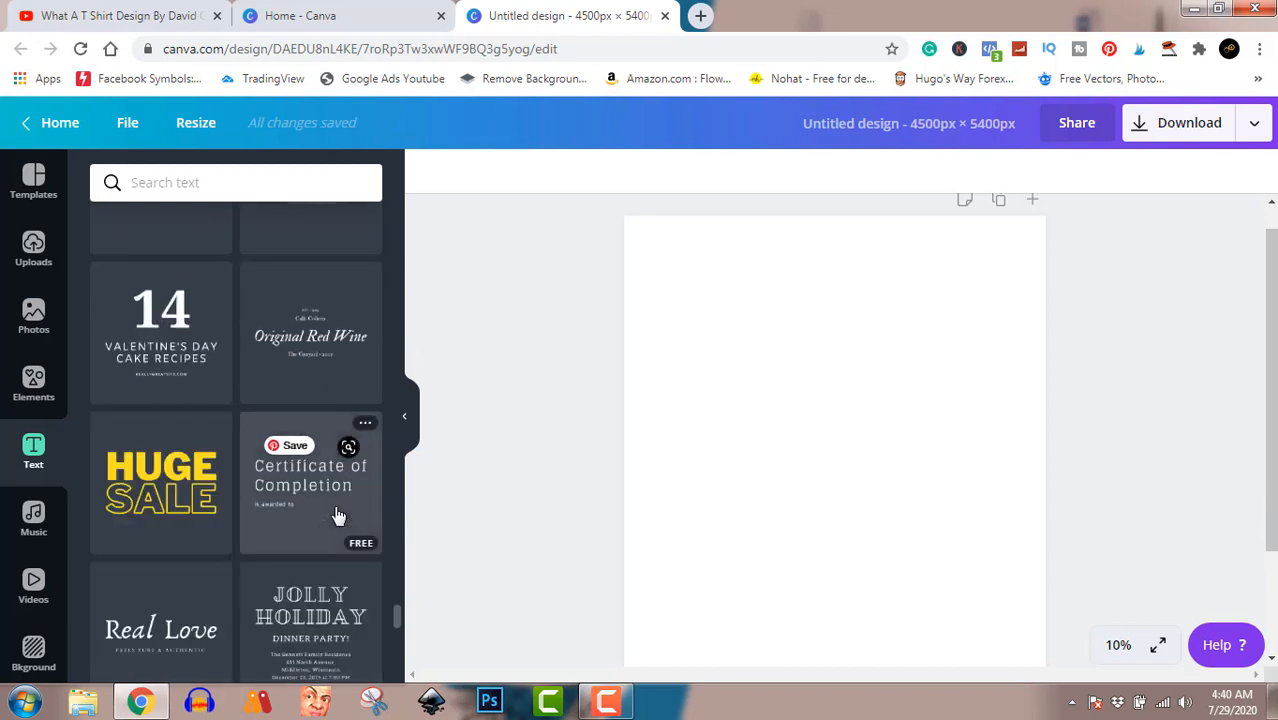
{"action": "left_click", "coordinate": [173, 484]}
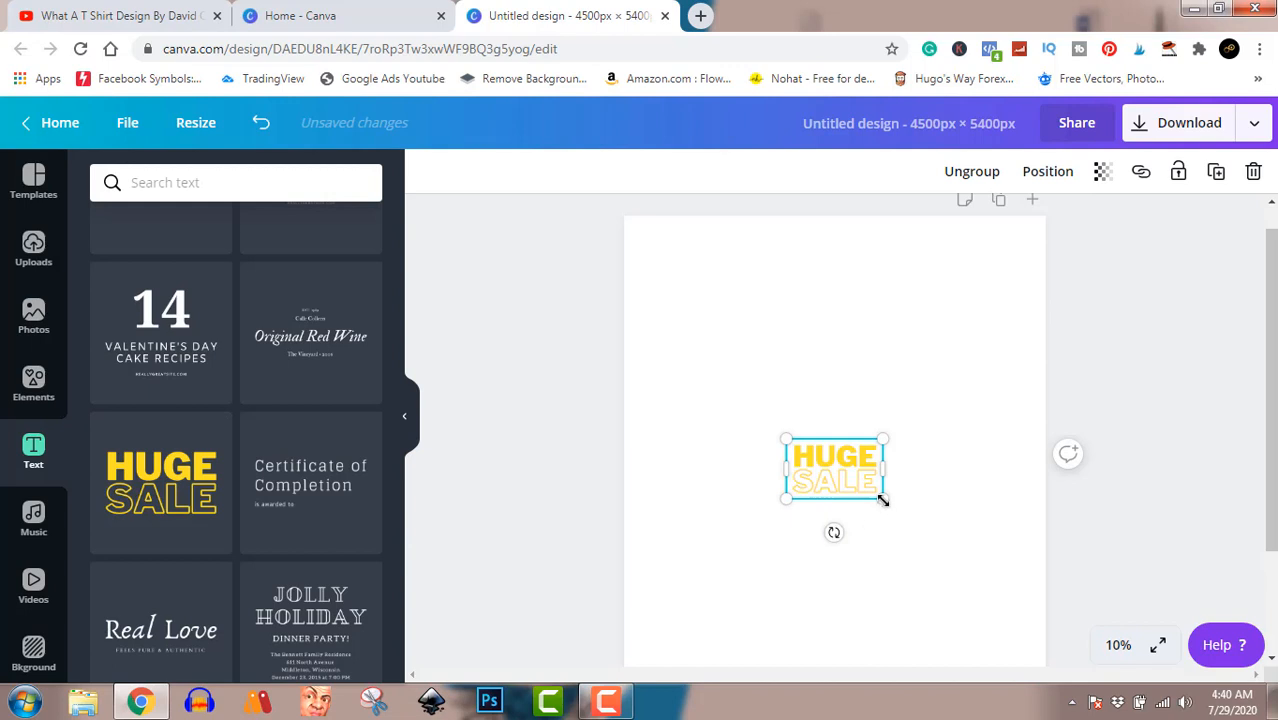
{"action": "left_click_drag", "start_coordinate": [881, 499], "coordinate": [1012, 564]}
{"action": "left_click_drag", "start_coordinate": [942, 514], "coordinate": [884, 452]}
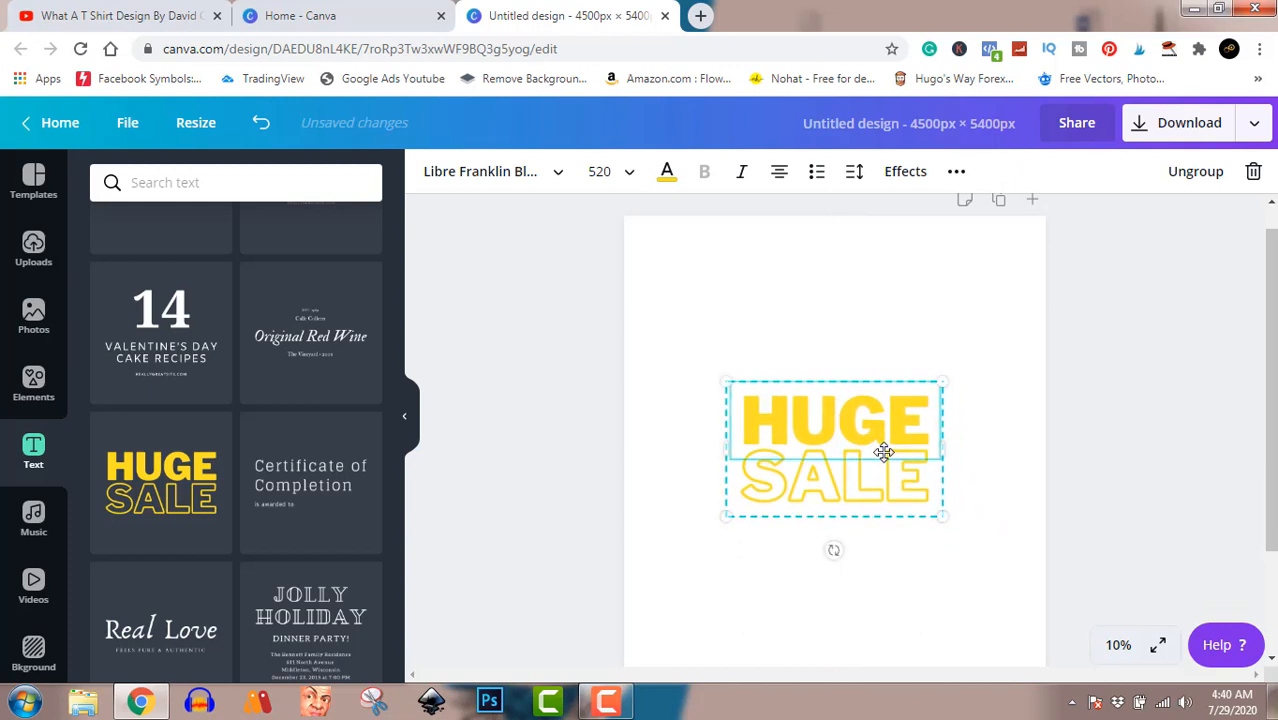
Replace the word "HUGE" with "WOR" and "KING" on two separate lines and slightly narrow its text box.
{"action": "double_click", "coordinate": [840, 421]}
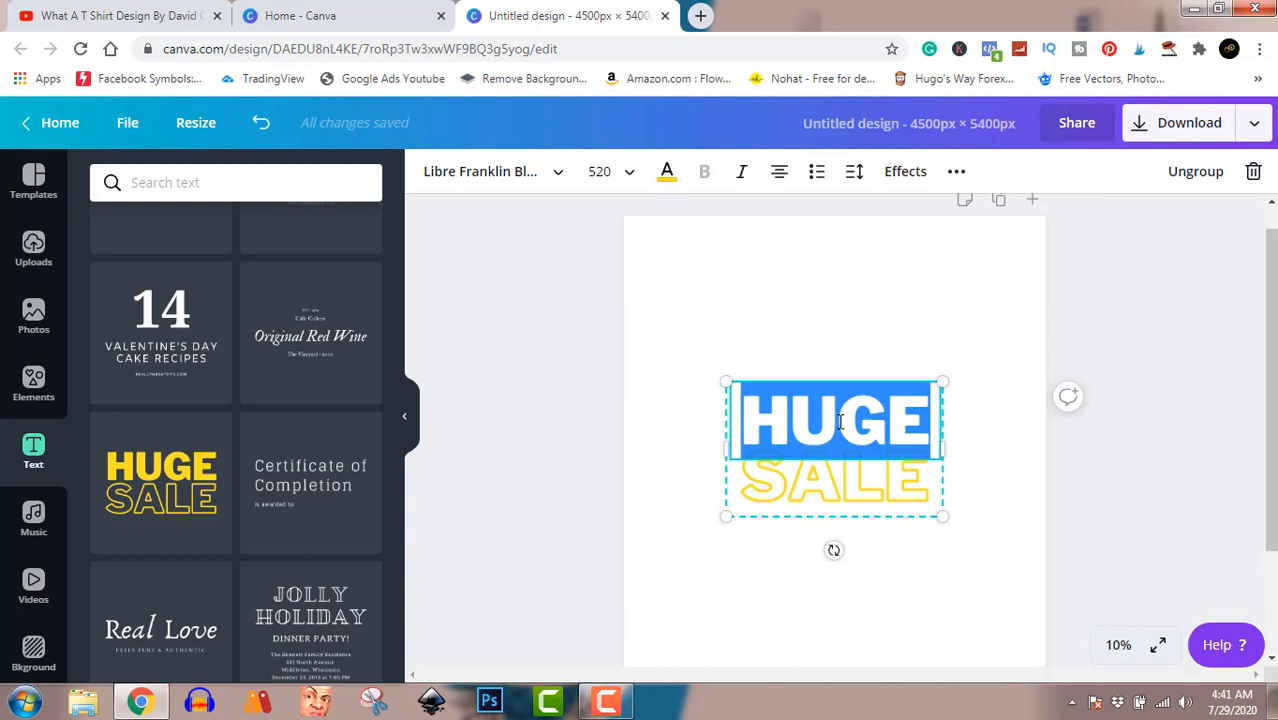
{"action": "type", "text": "WO"}
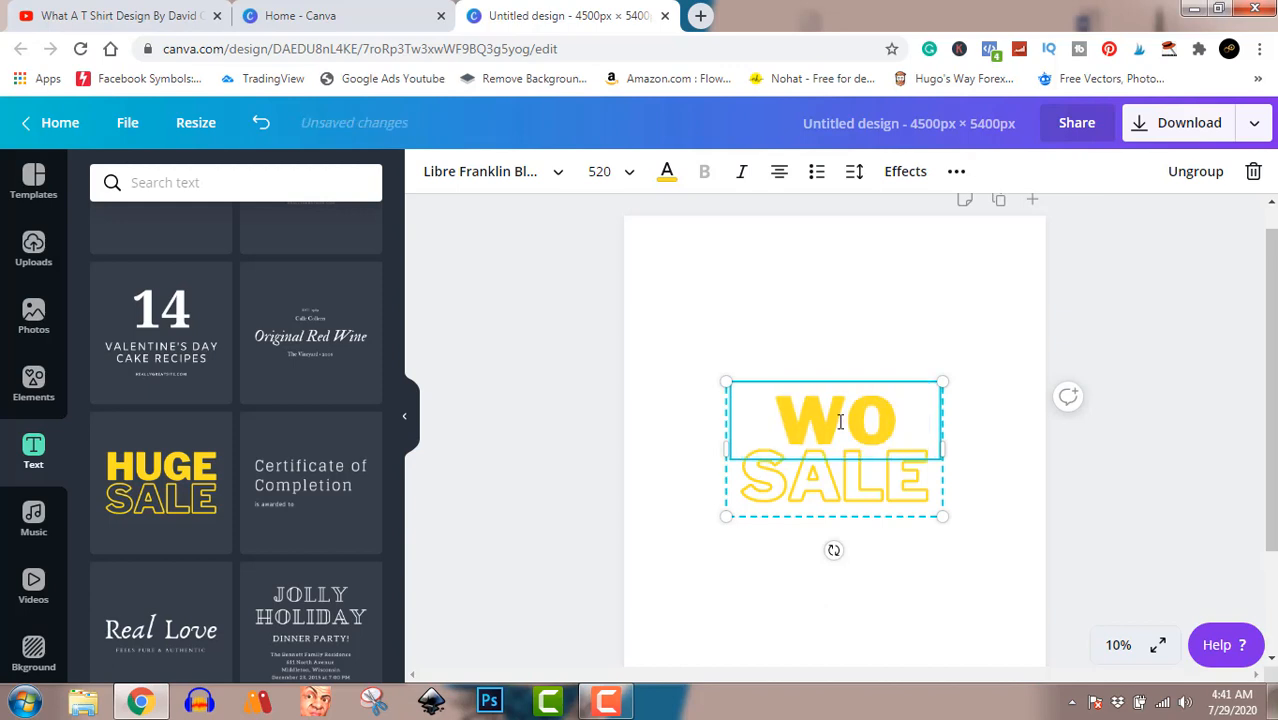
{"action": "key", "text": "BackSpace"}
{"action": "key", "text": "BackSpace"}
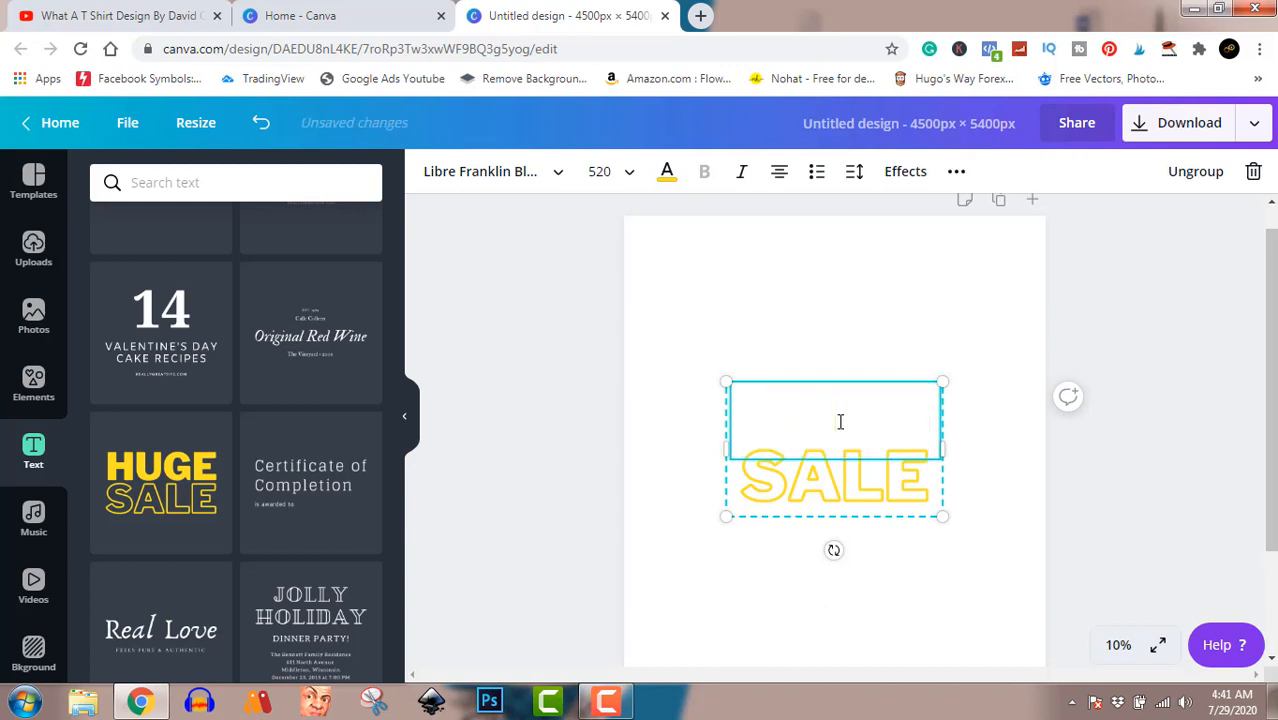
{"action": "type", "text": "W"}
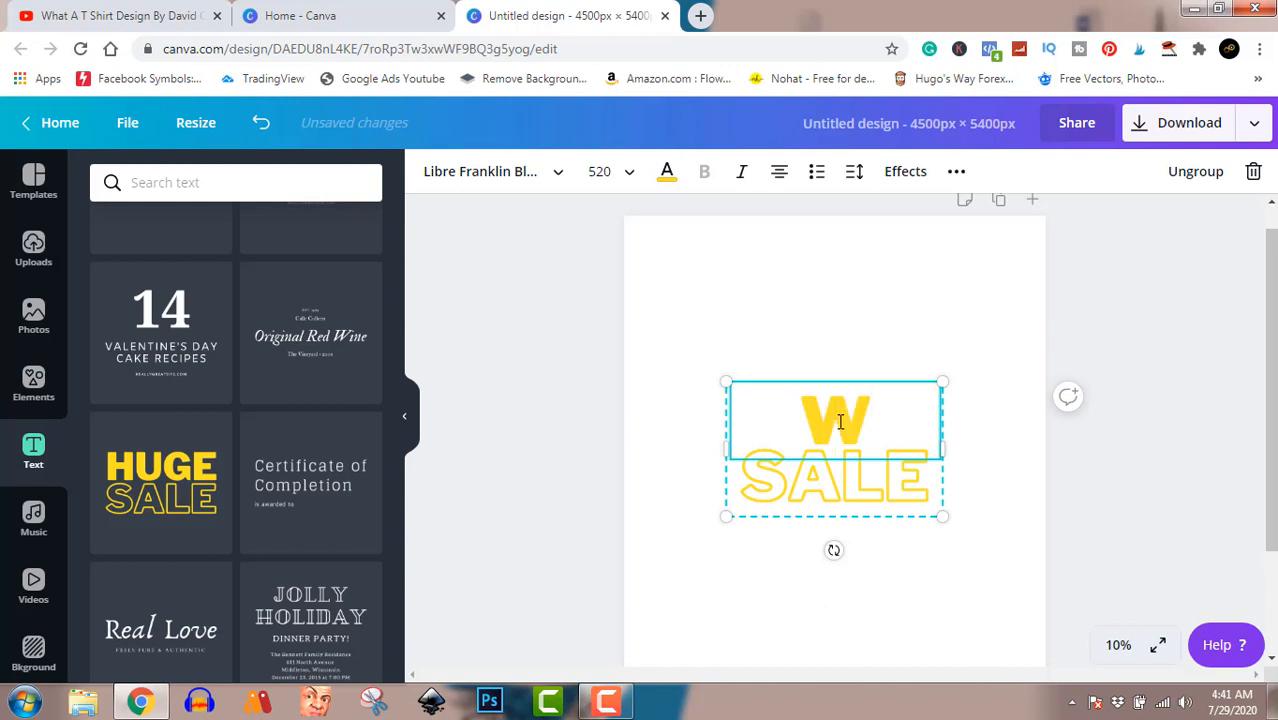
{"action": "type", "text": "OR"}
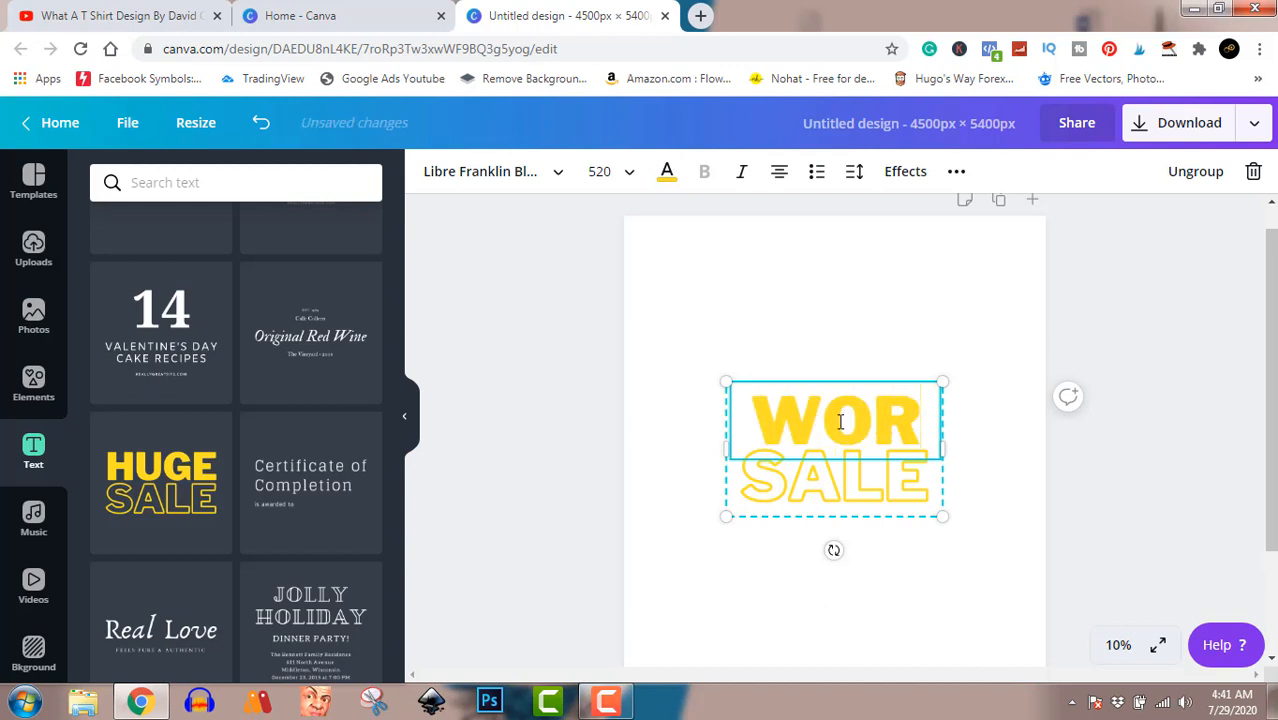
{"action": "key", "text": "Return"}
{"action": "type", "text": "KING"}
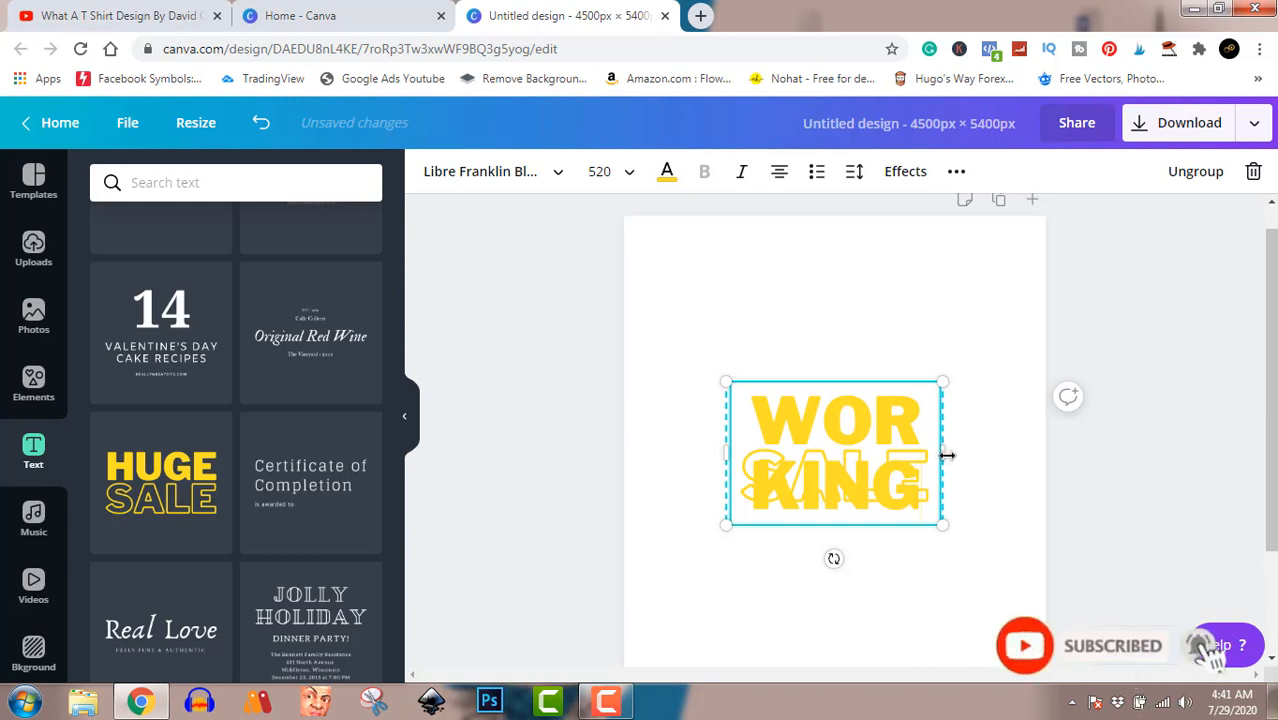
{"action": "mouse_move", "coordinate": [946, 455]}
{"action": "left_mouse_down"}
{"action": "mouse_move", "coordinate": [1083, 461]}
{"action": "mouse_move", "coordinate": [941, 459]}
{"action": "left_mouse_up"}
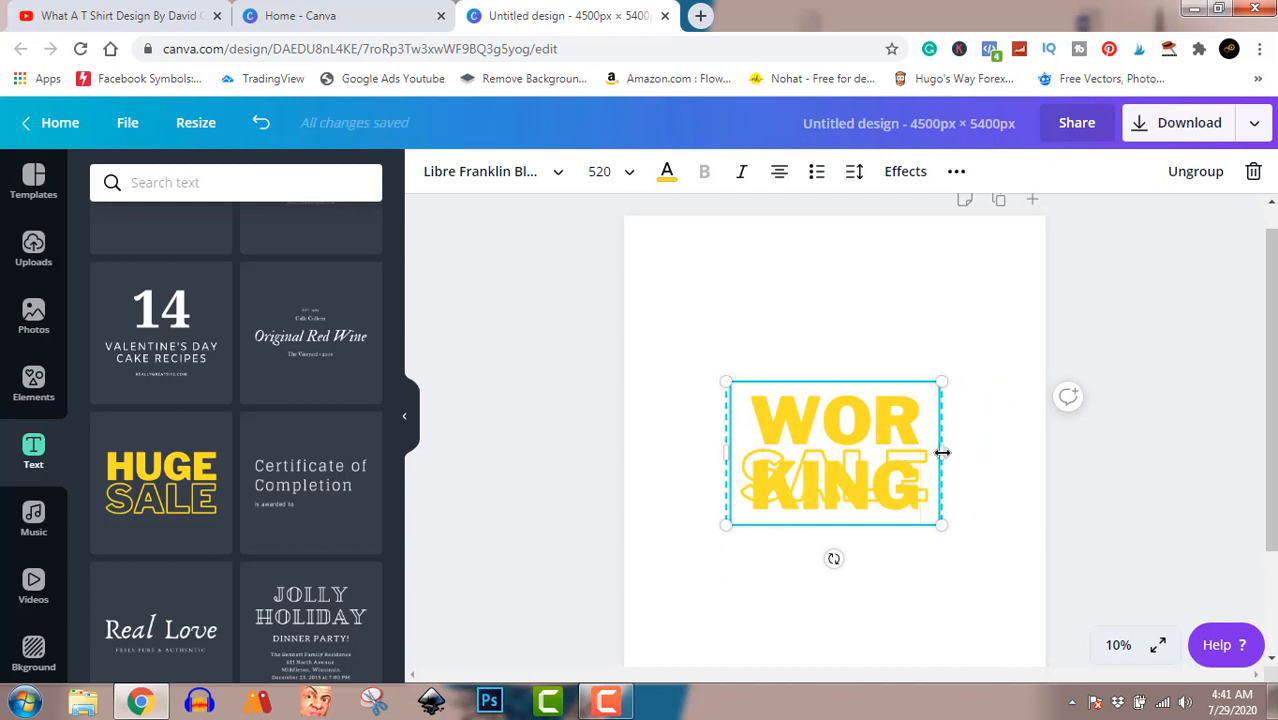
Widen the solid yellow text box so that "WORKING" fits on a single line, at about font size 393.
{"action": "left_click_drag", "start_coordinate": [942, 453], "coordinate": [1004, 436]}
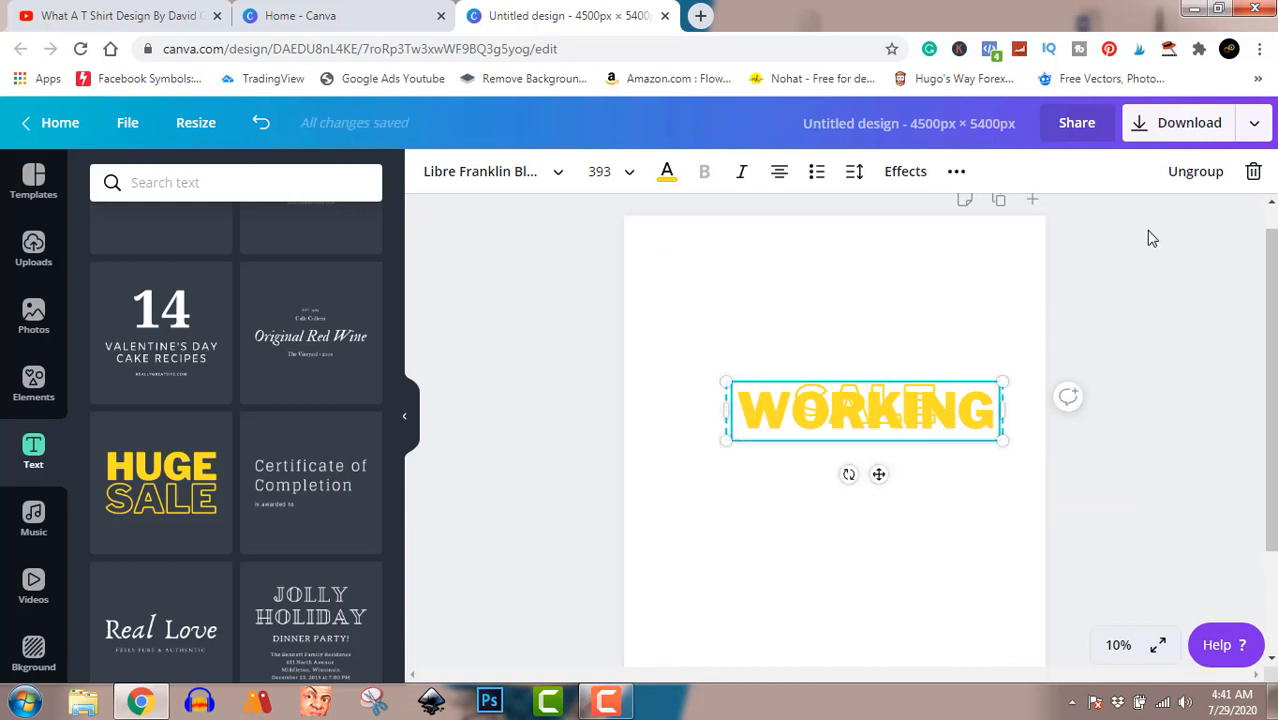
{"action": "left_click", "coordinate": [1146, 233]}
{"action": "left_click", "coordinate": [896, 402]}
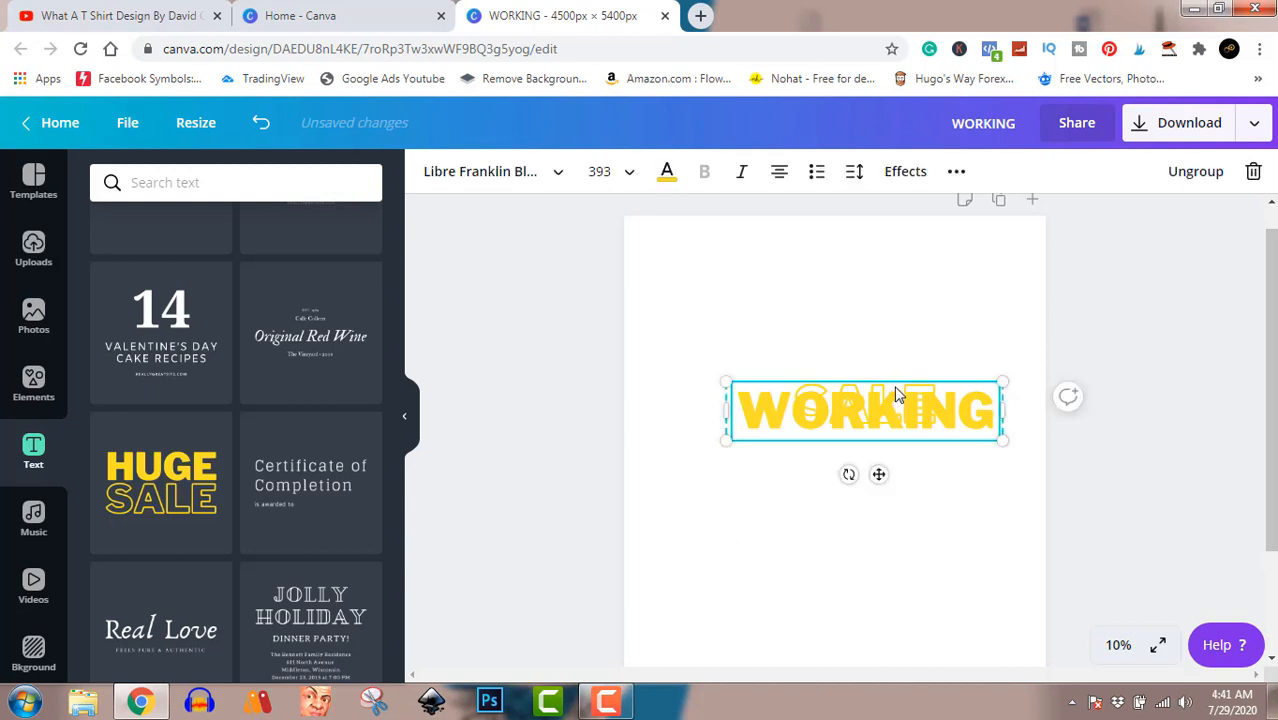
{"action": "double_click", "coordinate": [798, 391]}
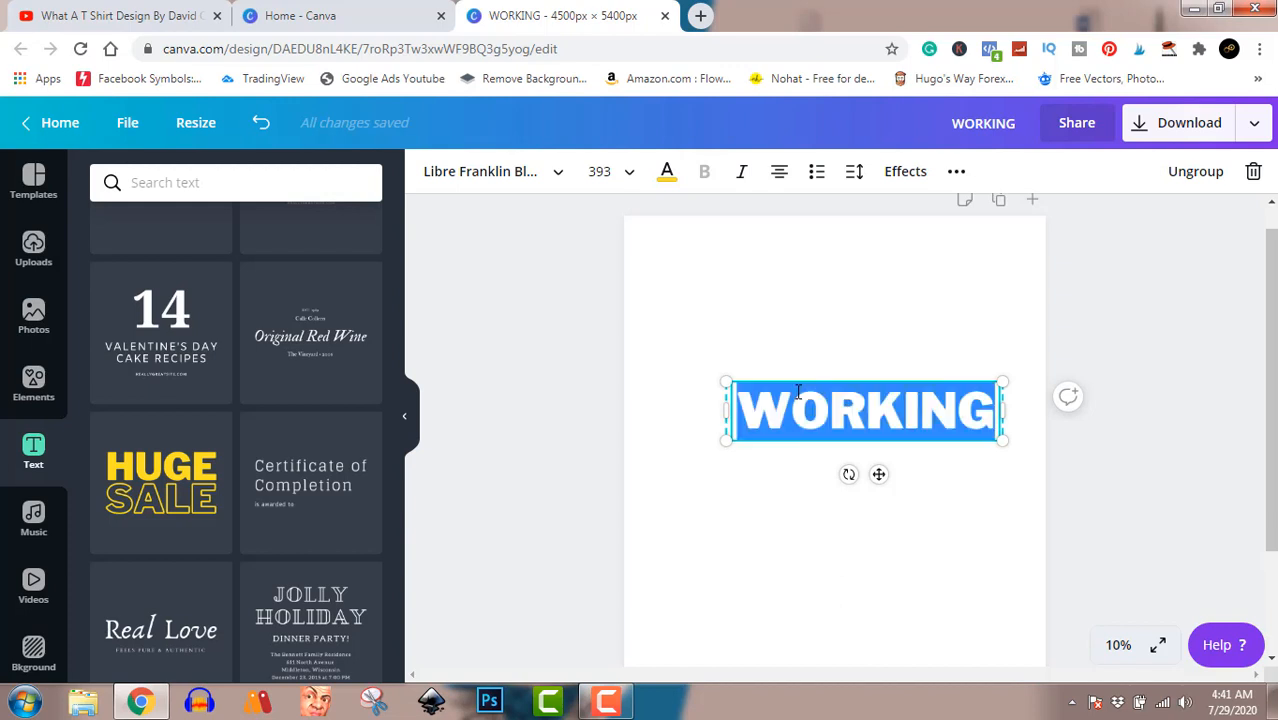
{"action": "left_click", "coordinate": [798, 391]}
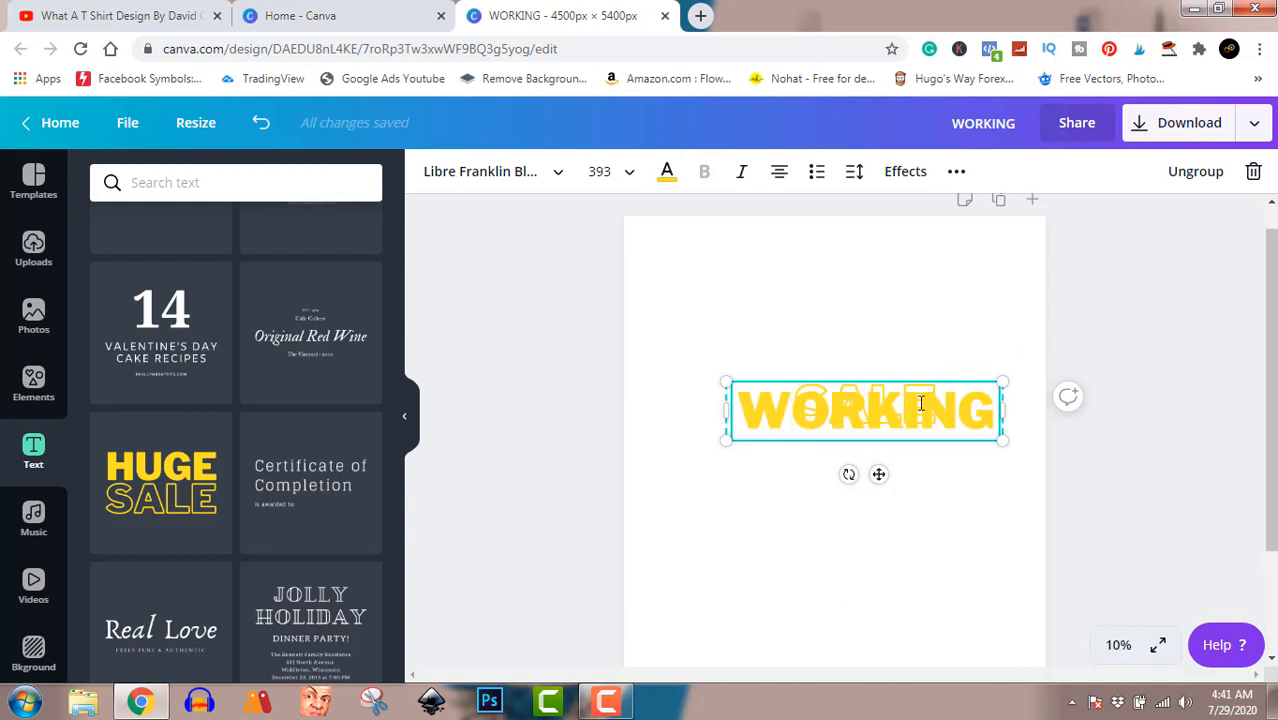
Ungroup the yellow font combination and move "WORKING" up above the outlined word "SALE".
{"action": "left_click", "coordinate": [1210, 174]}
{"action": "left_click", "coordinate": [1172, 326]}
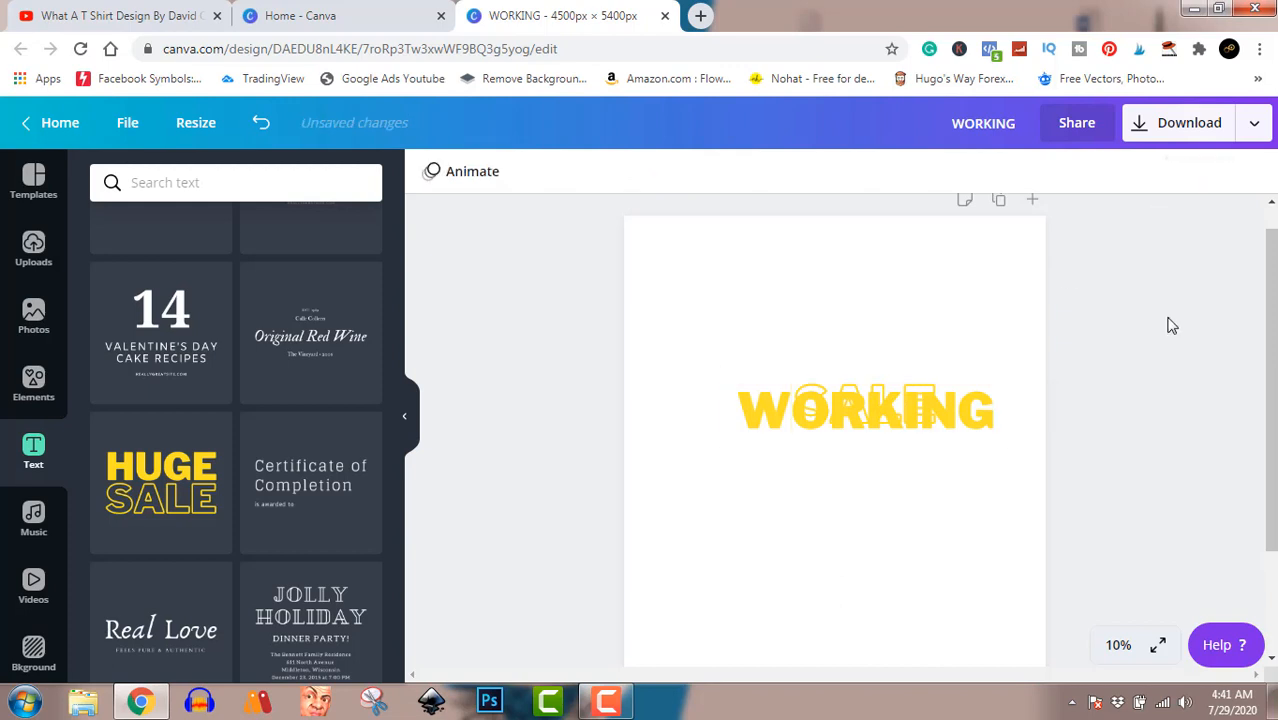
{"action": "left_click", "coordinate": [950, 408]}
{"action": "left_click_drag", "start_coordinate": [950, 408], "coordinate": [948, 357]}
Replace the outlined word "SALE" with "HARD".
{"action": "left_click", "coordinate": [912, 421]}
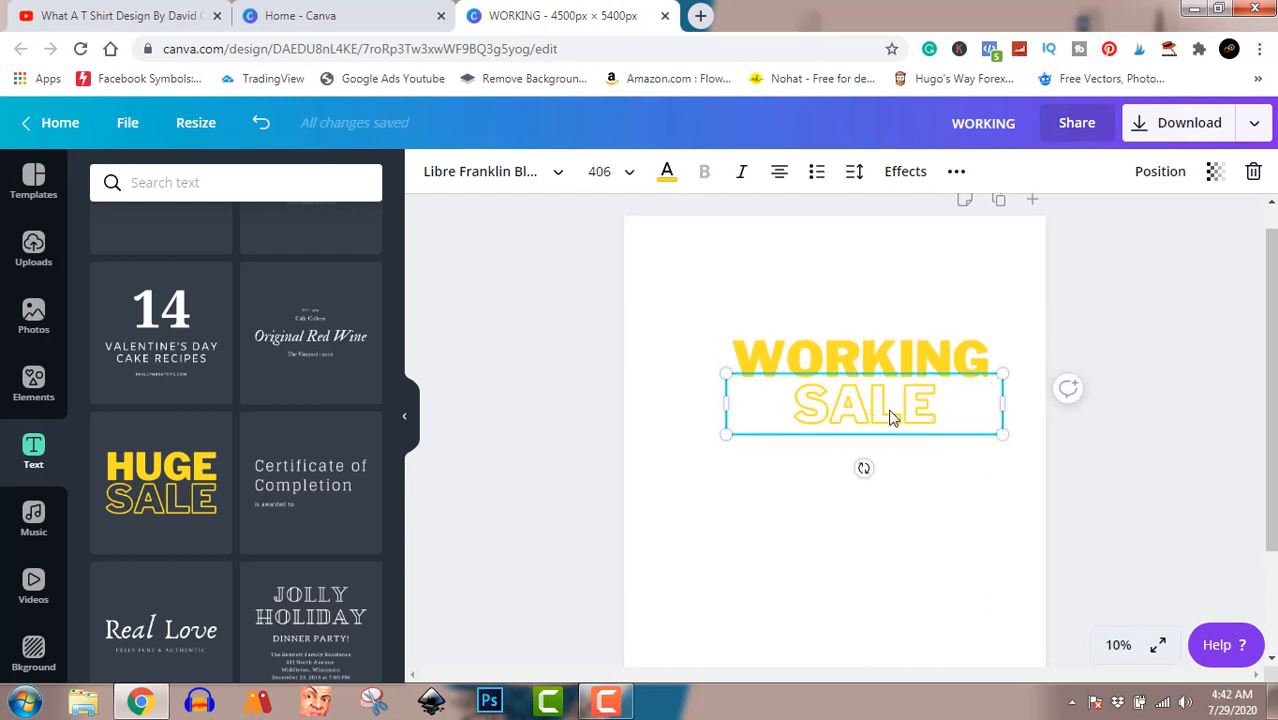
{"action": "double_click", "coordinate": [891, 410]}
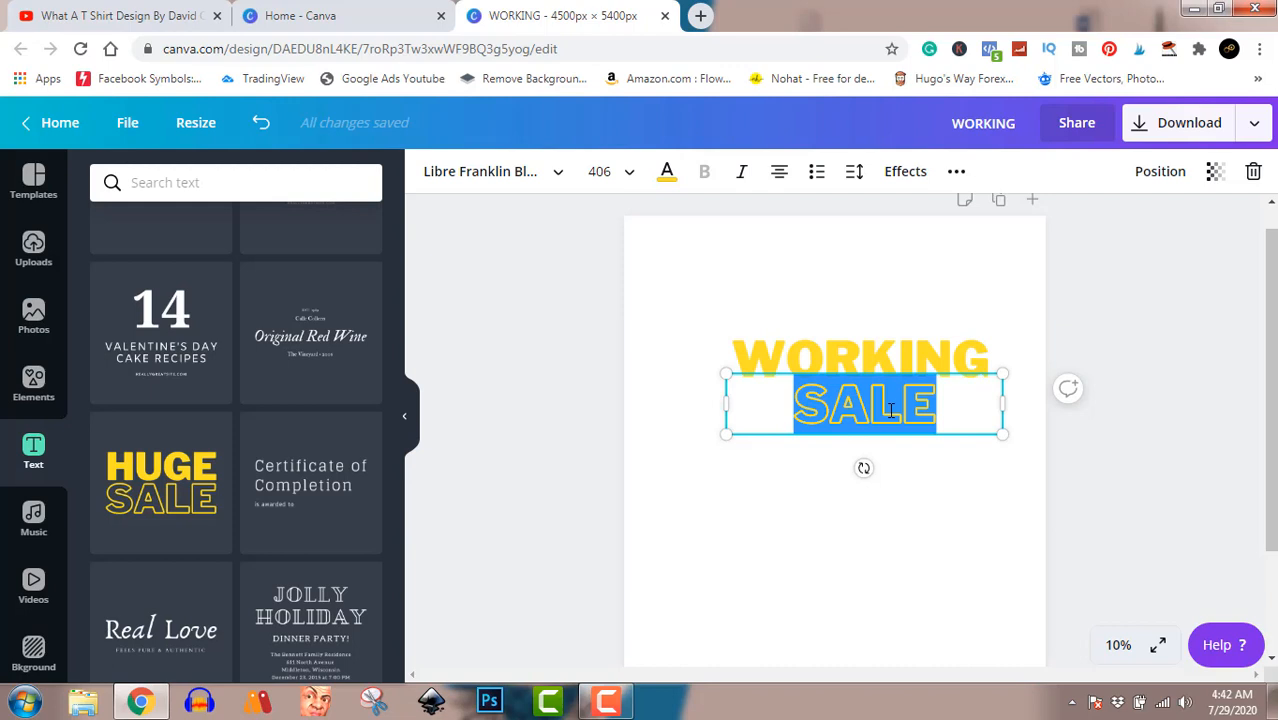
{"action": "type", "text": "H"}
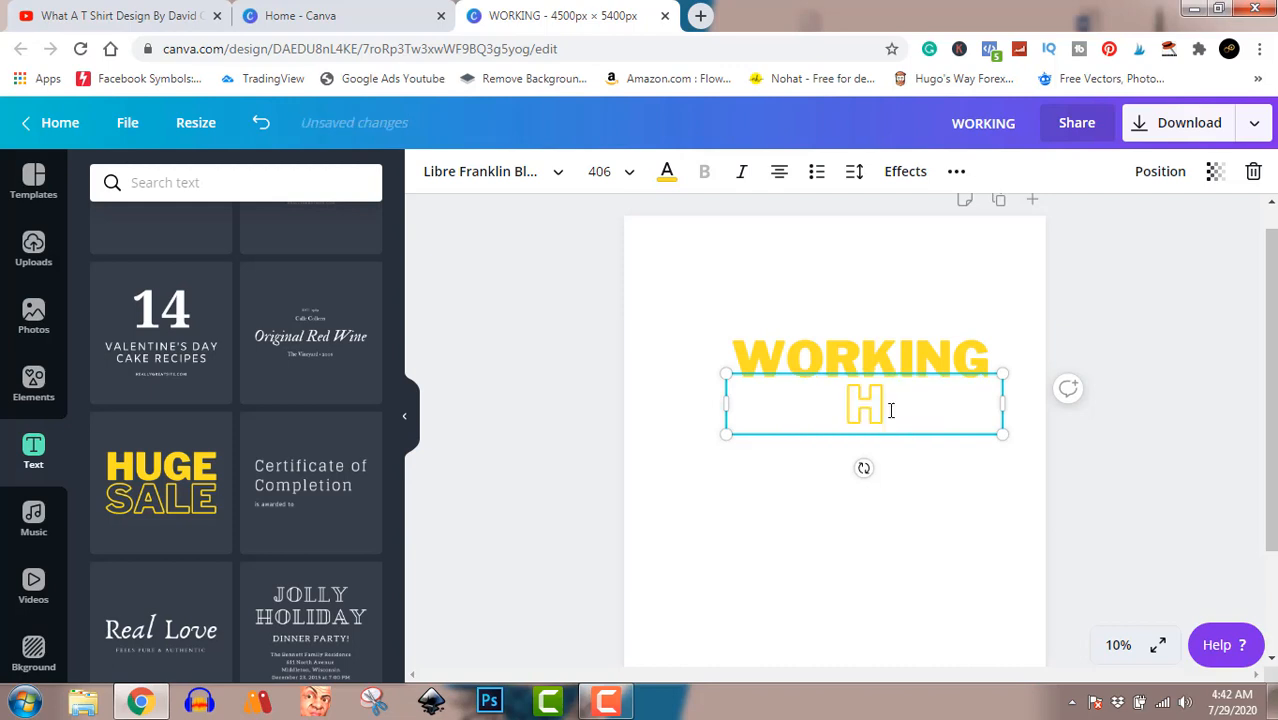
{"action": "type", "text": "ARD"}
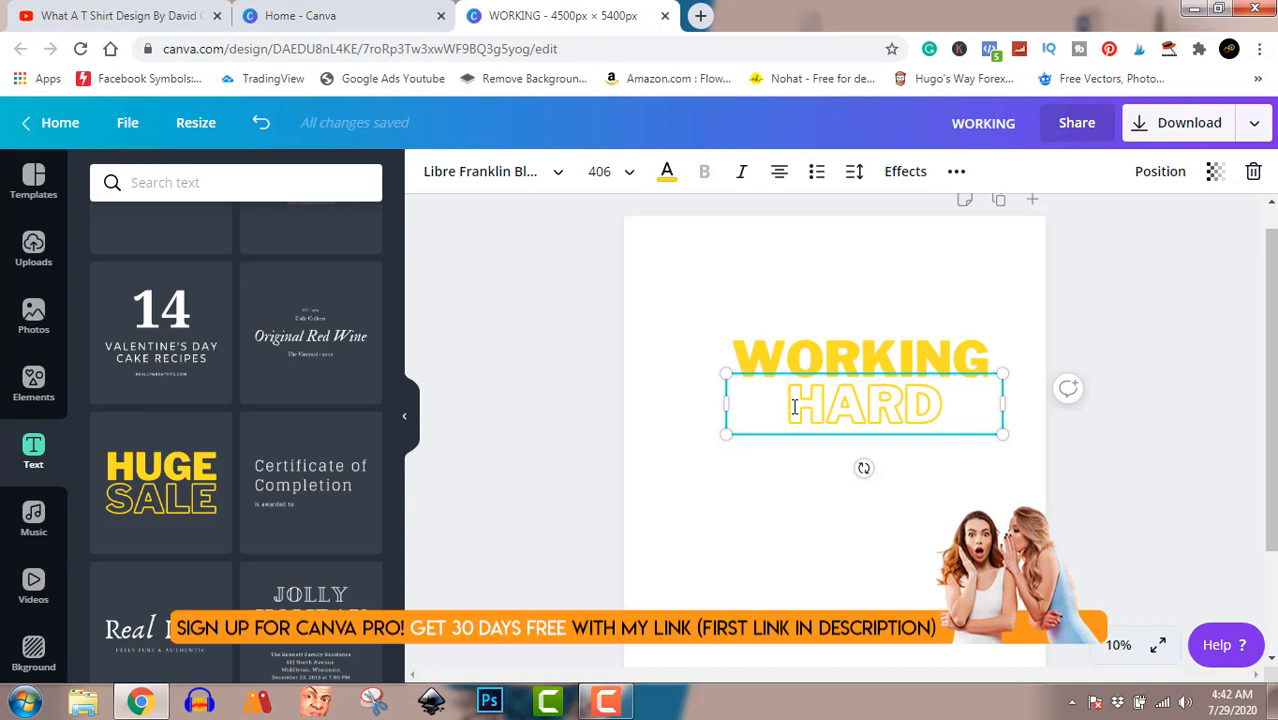
Change the outlined word beneath "WORKING" to "SIMPLE".
{"action": "double_click", "coordinate": [896, 411]}
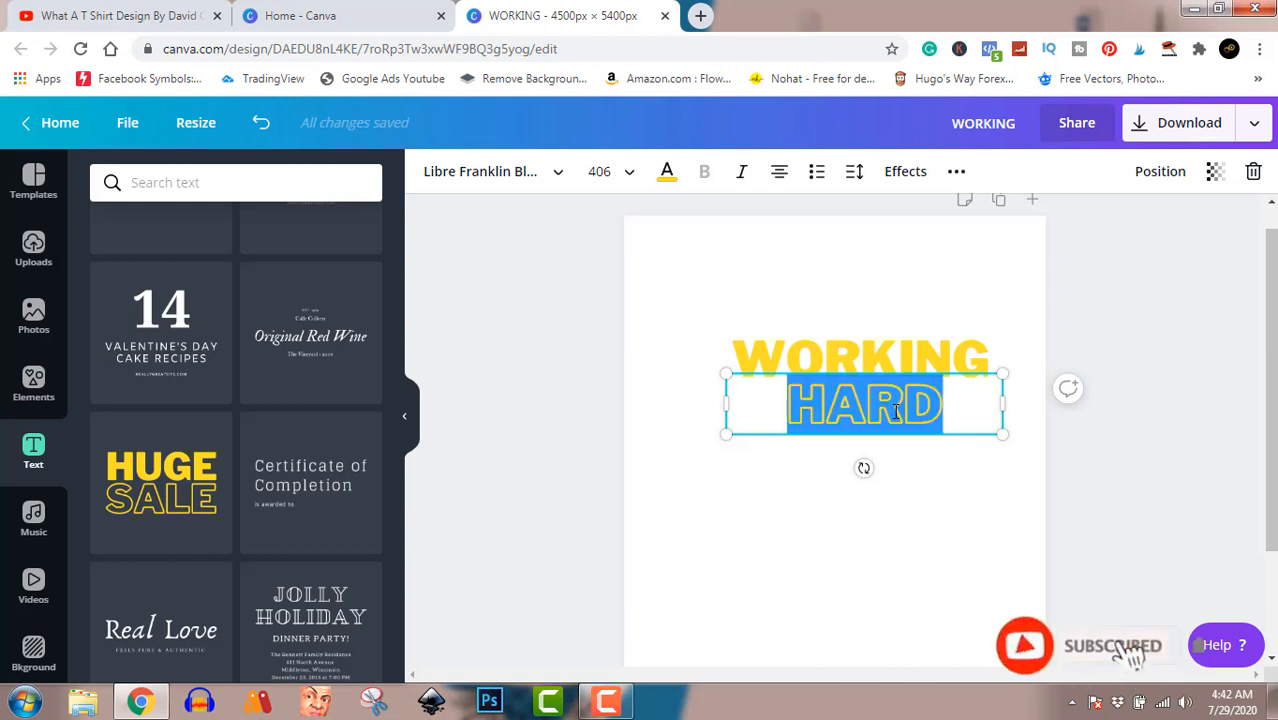
{"action": "type", "text": "S"}
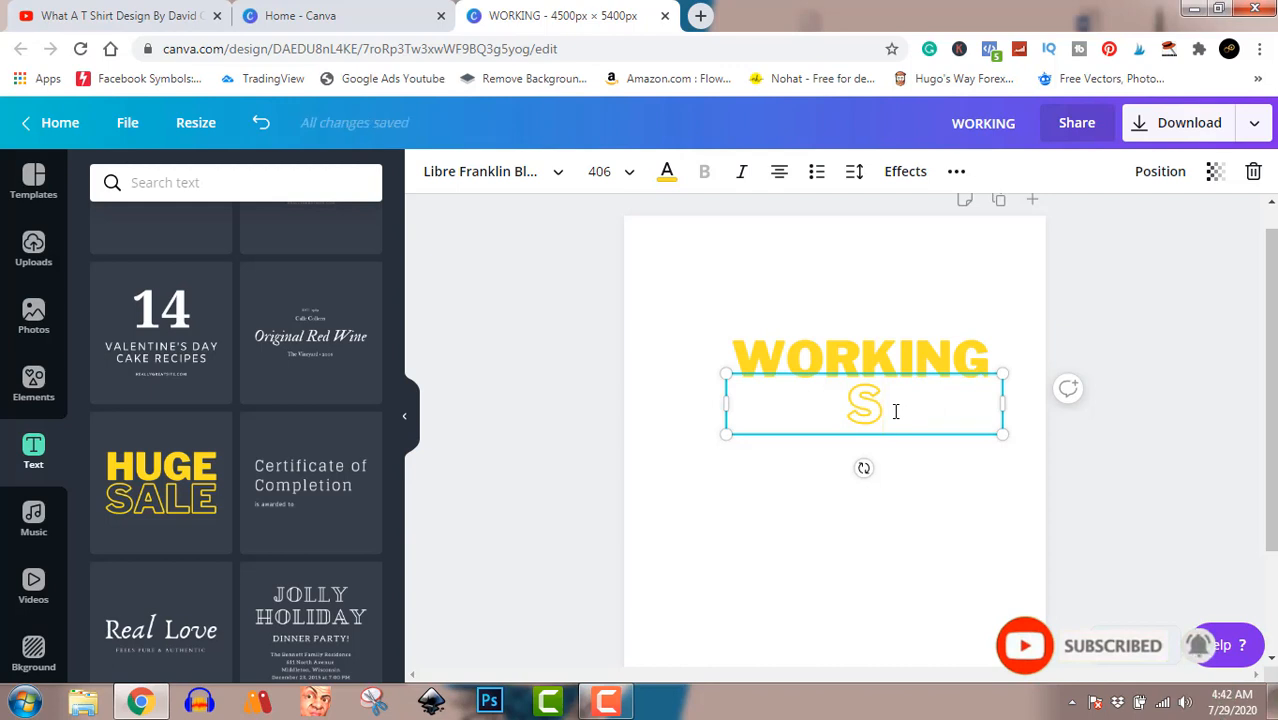
{"action": "type", "text": "I"}
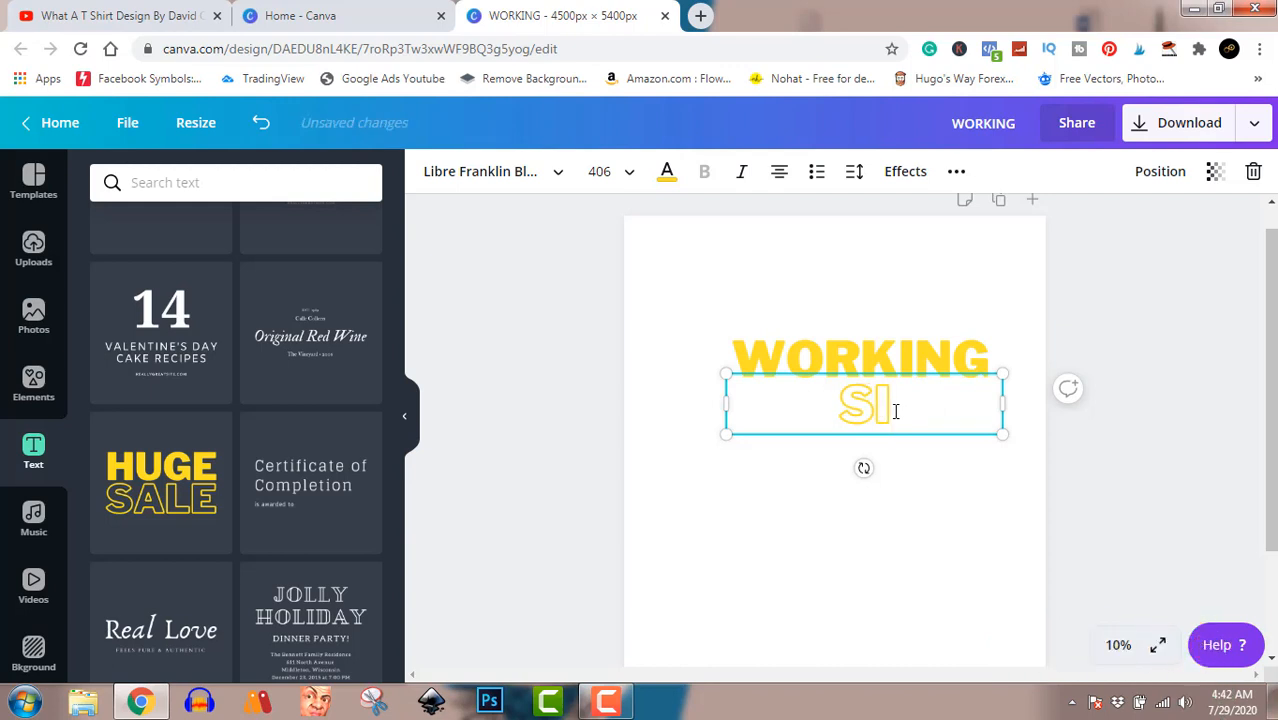
{"action": "type", "text": "MPLE"}
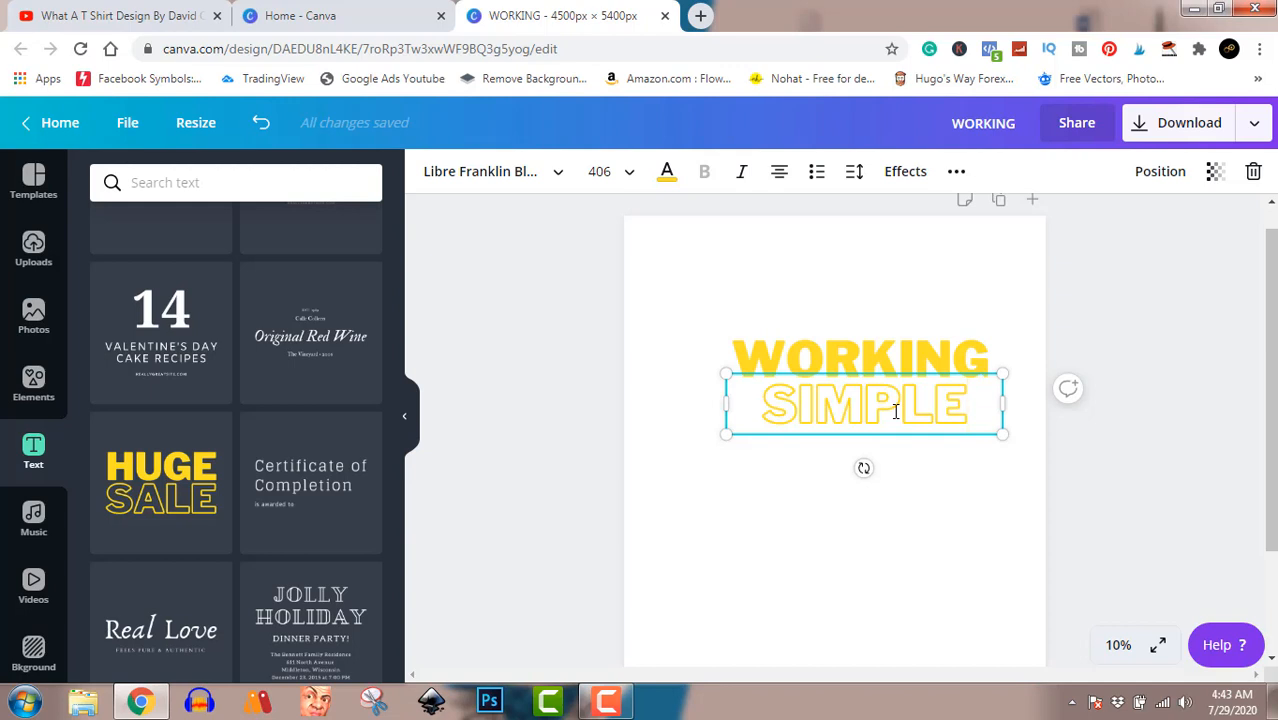
{"action": "left_click", "coordinate": [1173, 445]}
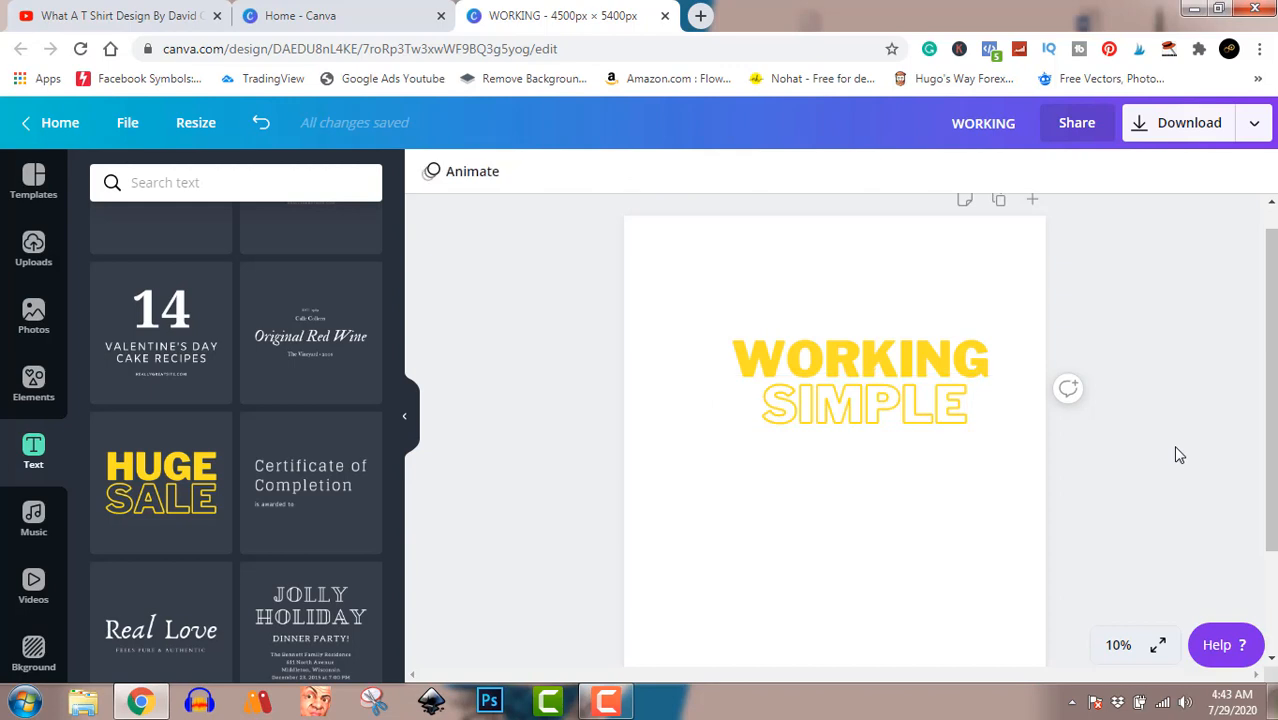
Move "SIMPLE" and "WORKING" down to the horizontal centre of the page, with "WORKING" slightly overlapping the top of "SIMPLE".
{"action": "left_click_drag", "start_coordinate": [895, 399], "coordinate": [867, 458]}
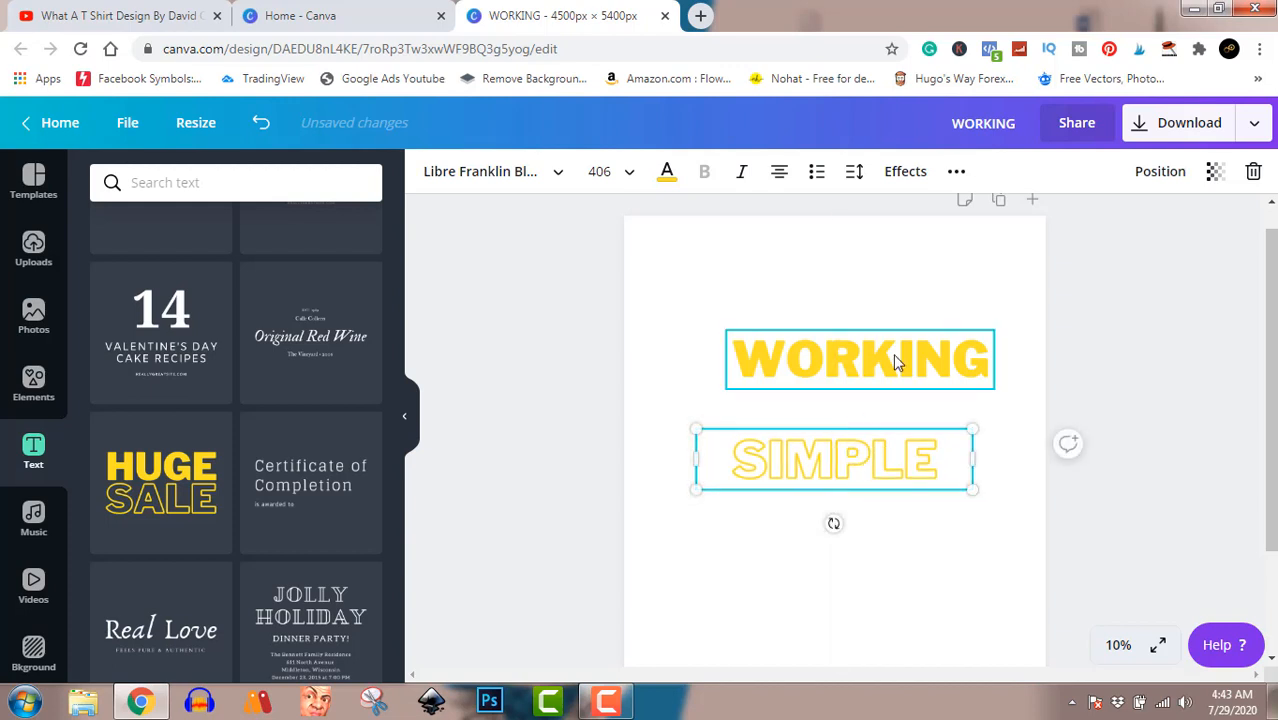
{"action": "left_click_drag", "start_coordinate": [893, 359], "coordinate": [866, 423]}
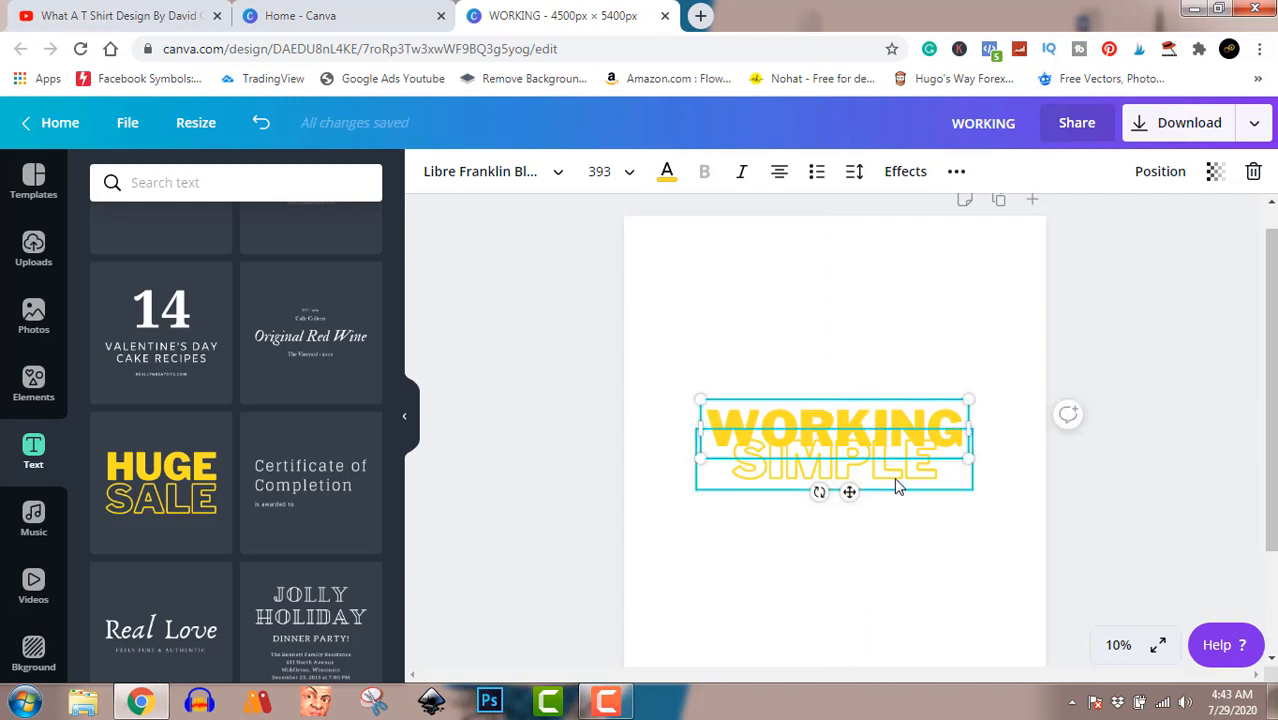
{"action": "left_click", "coordinate": [1143, 471]}
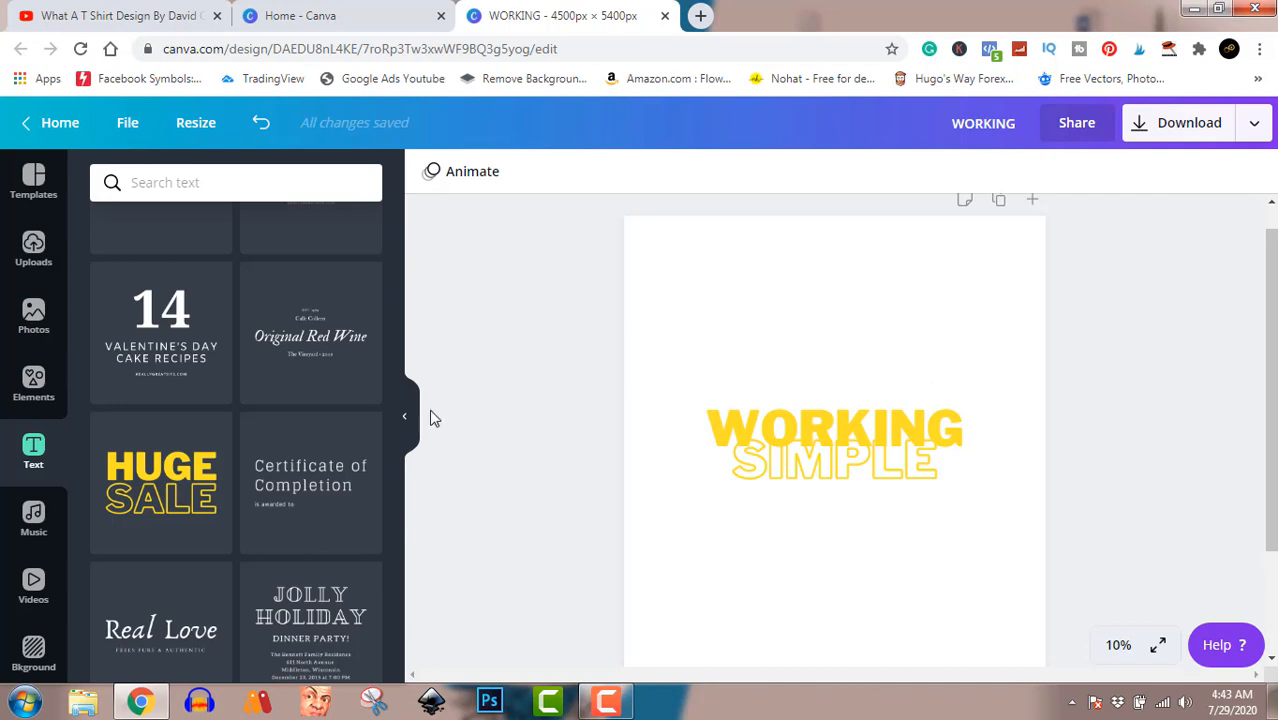
Add the "Happy BIRTHDAY" font combination to the page and enlarge it to about half the page width.
{"action": "scroll", "coordinate": [231, 513], "scroll_direction": "down", "scroll_amount": 6}
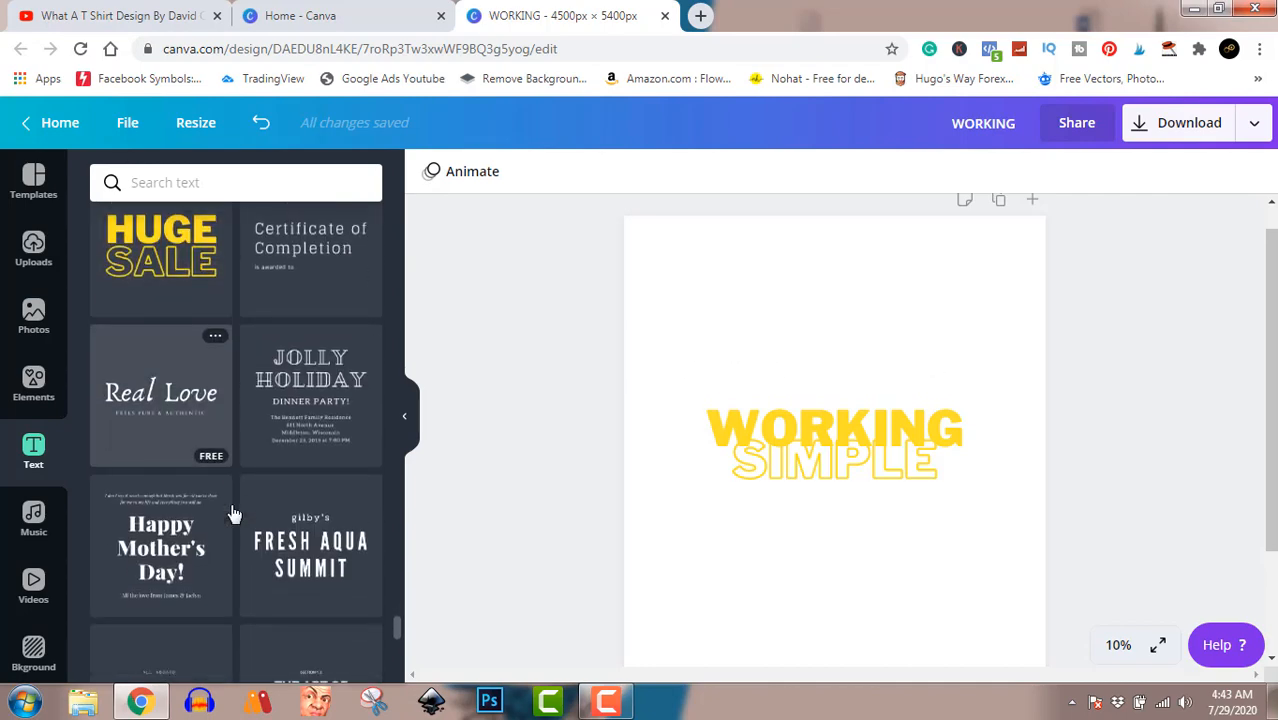
{"action": "scroll", "coordinate": [231, 513], "scroll_direction": "down", "scroll_amount": 10}
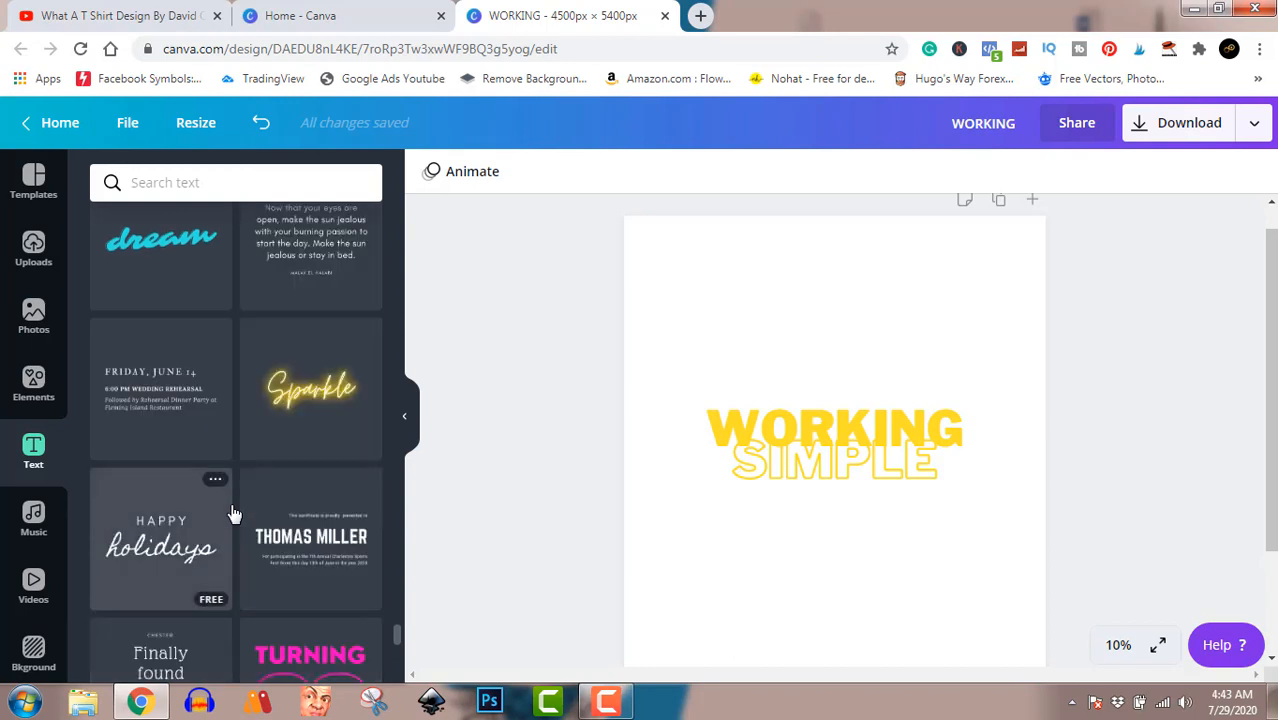
{"action": "scroll", "coordinate": [231, 513], "scroll_direction": "down", "scroll_amount": 1}
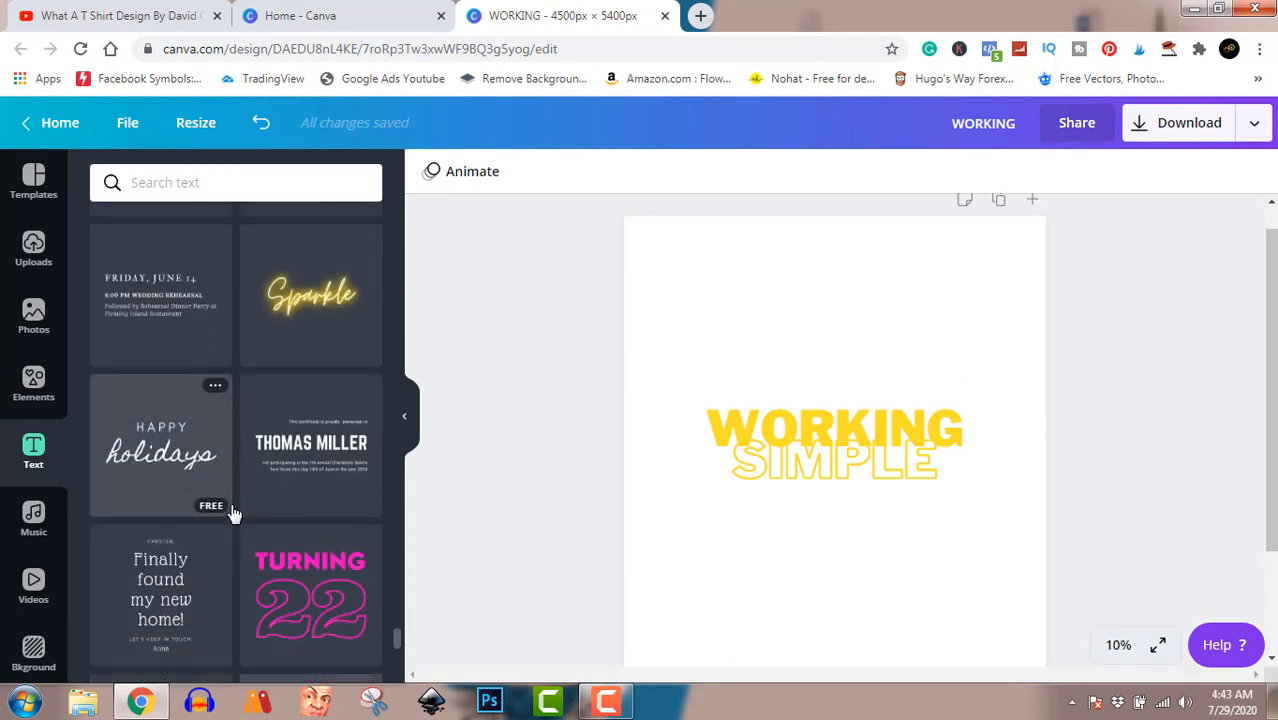
{"action": "scroll", "coordinate": [231, 513], "scroll_direction": "down", "scroll_amount": 3}
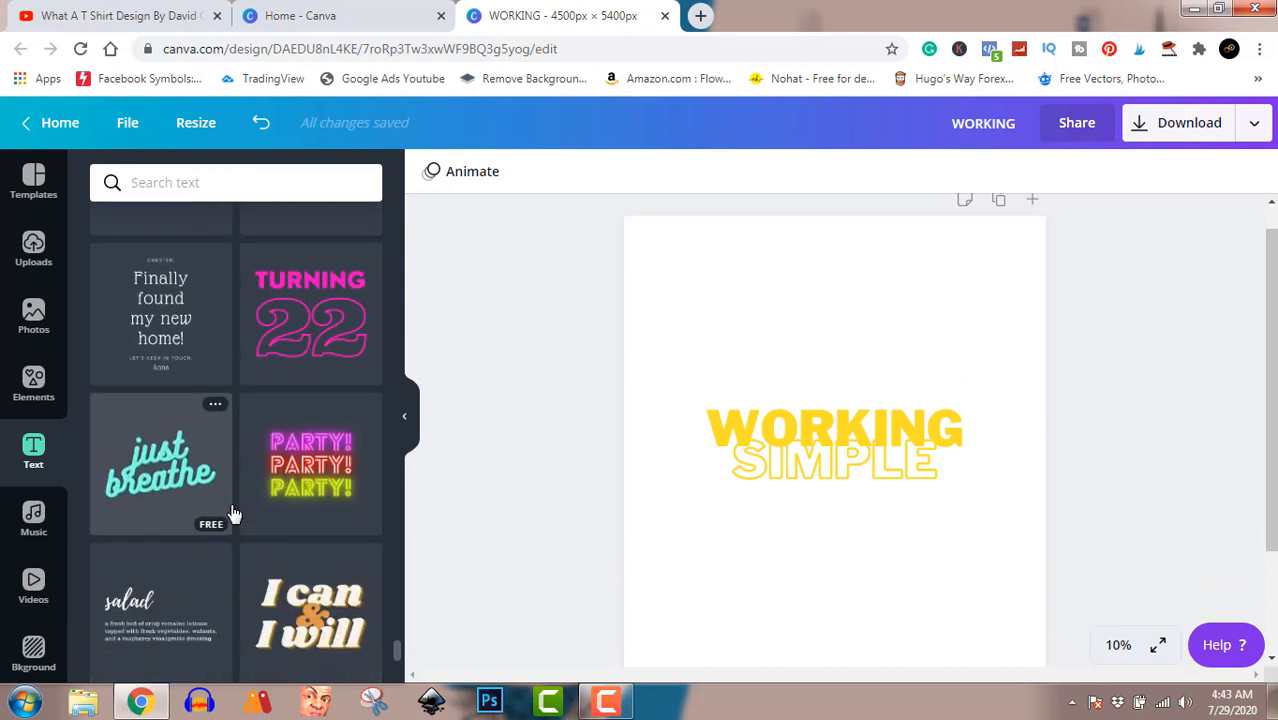
{"action": "scroll", "coordinate": [231, 513], "scroll_direction": "down", "scroll_amount": 5}
{"action": "scroll", "coordinate": [231, 513], "scroll_direction": "down", "scroll_amount": 4}
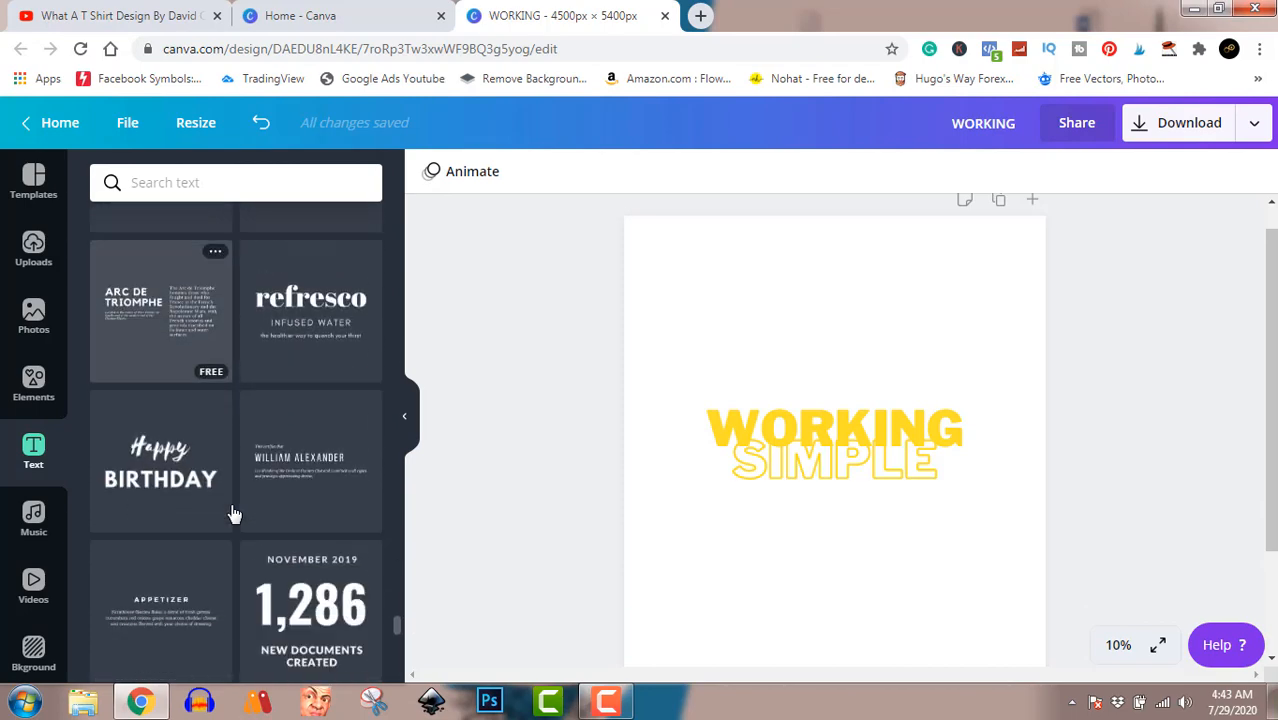
{"action": "scroll", "coordinate": [231, 513], "scroll_direction": "up", "scroll_amount": 2}
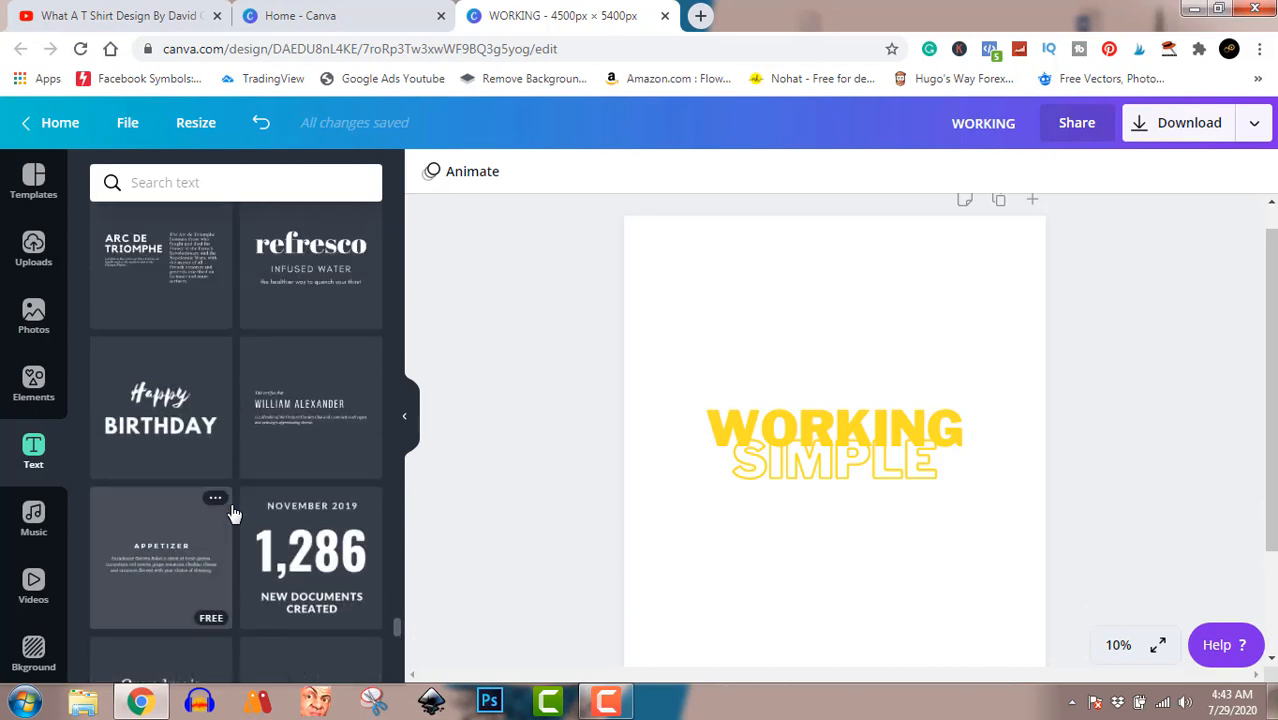
{"action": "left_click", "coordinate": [172, 400]}
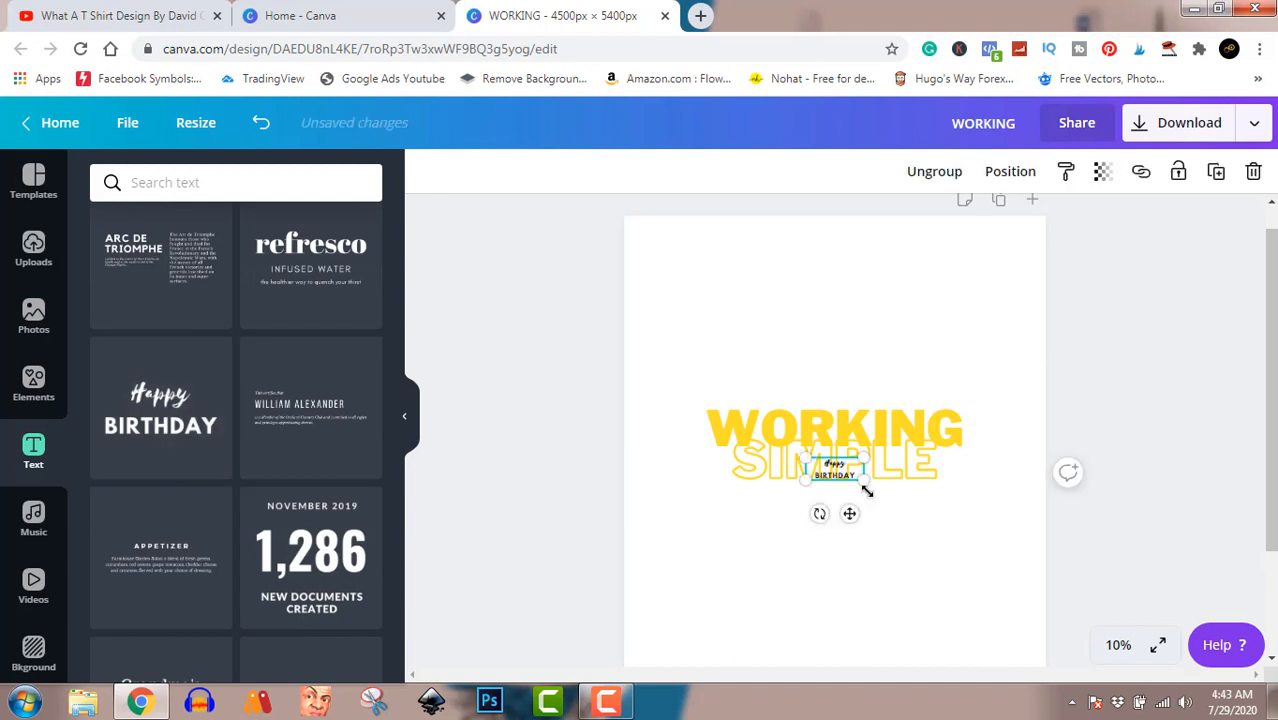
{"action": "left_click_drag", "start_coordinate": [906, 497], "coordinate": [1004, 563]}
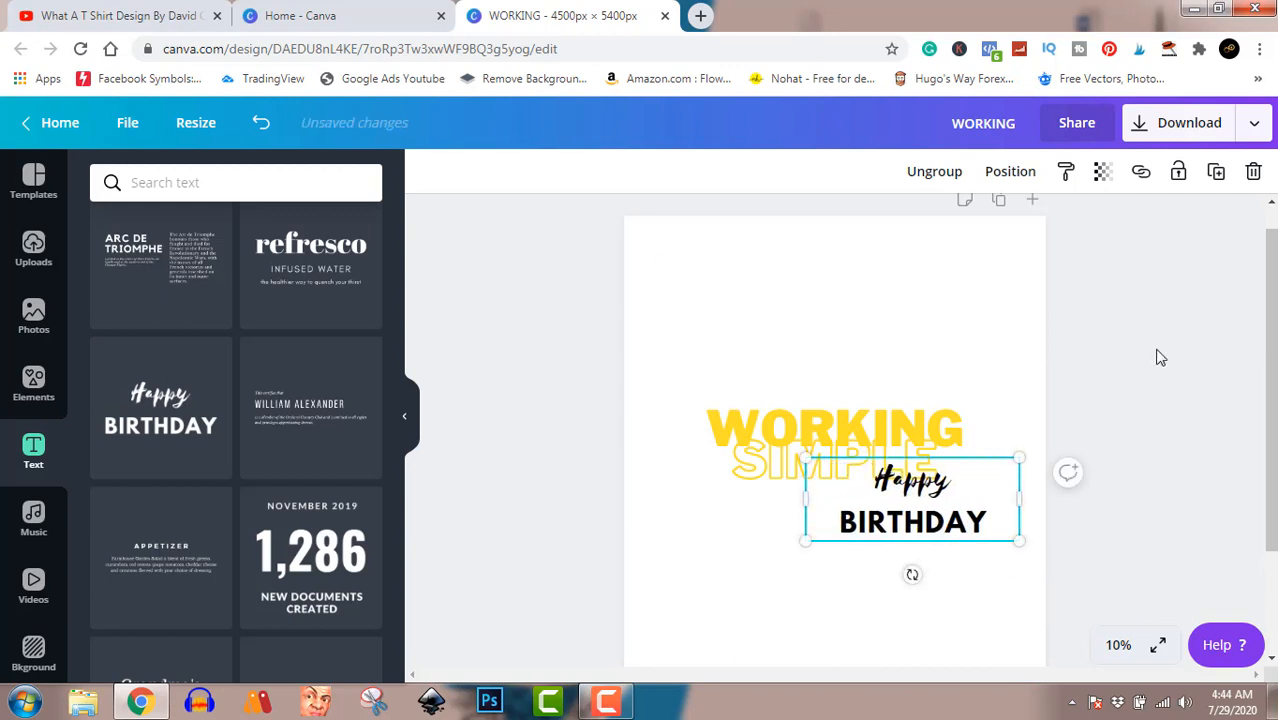
Ungroup the "Happy BIRTHDAY" combination and delete the word "BIRTHDAY".
{"action": "left_click", "coordinate": [934, 174]}
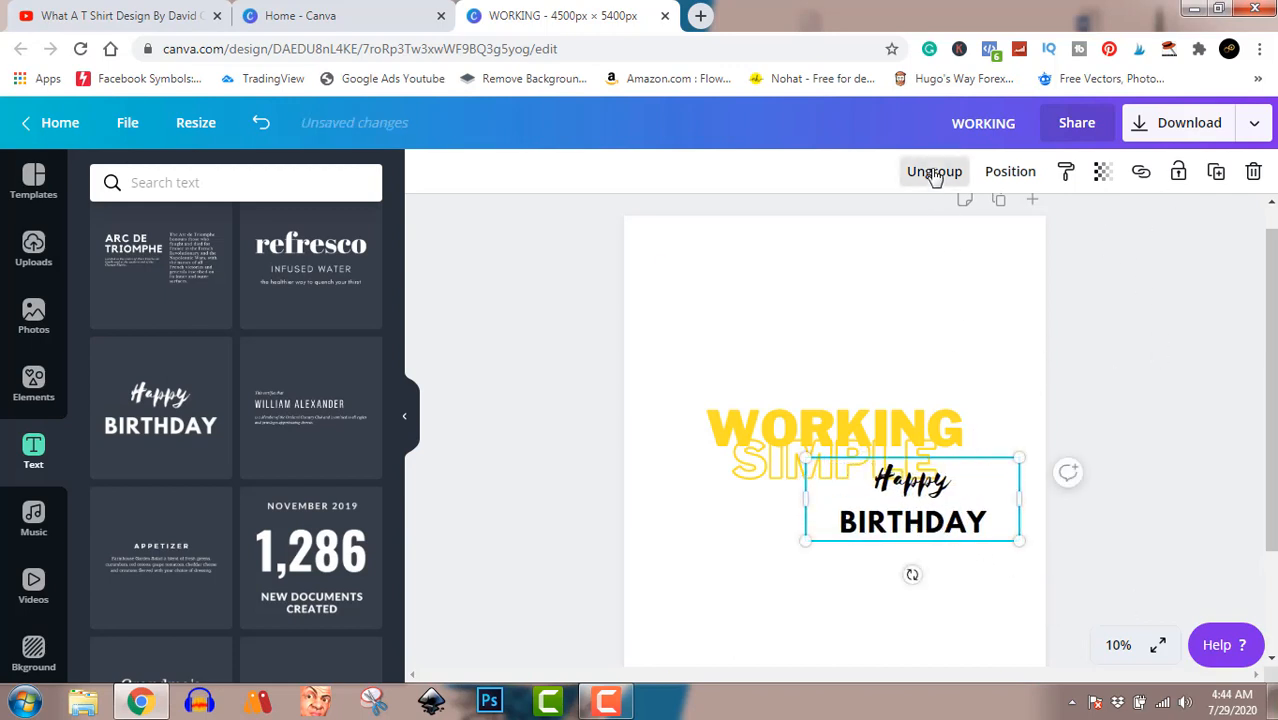
{"action": "left_click", "coordinate": [1158, 413]}
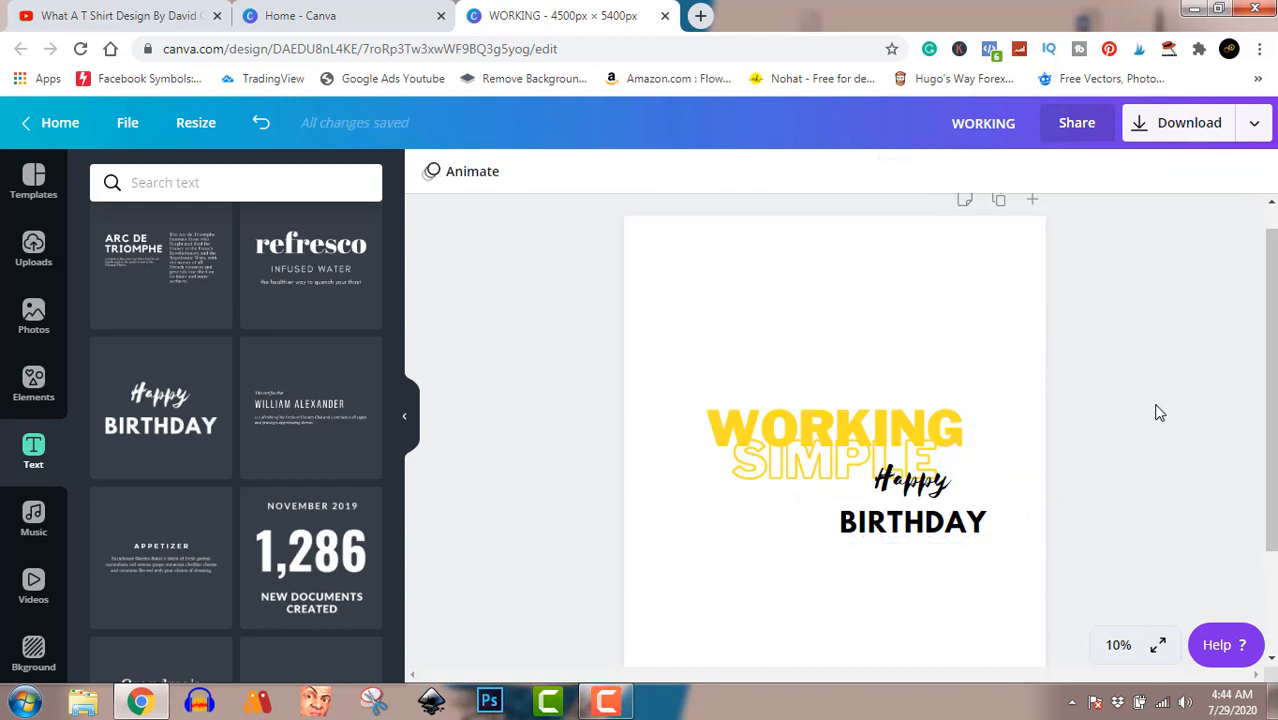
{"action": "left_click", "coordinate": [977, 527]}
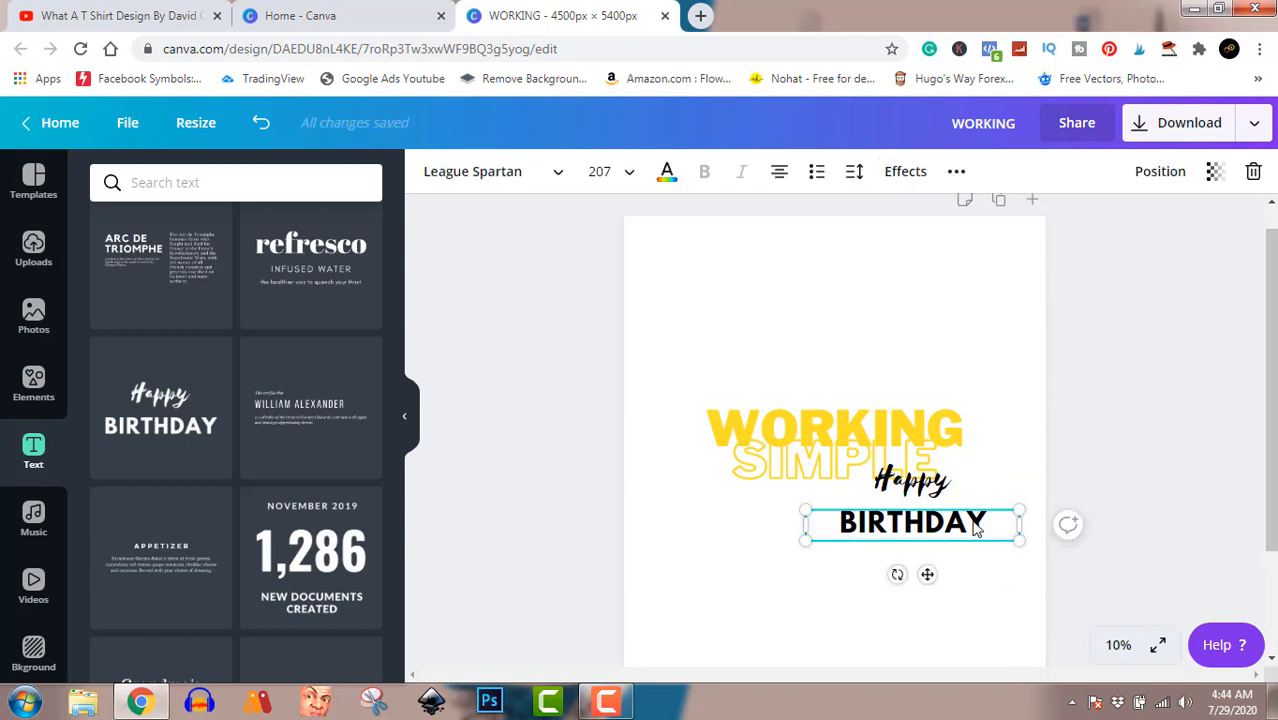
{"action": "key", "text": "Delete"}
Replace the script word "Happy" with "Every Day I'M".
{"action": "left_click", "coordinate": [916, 478]}
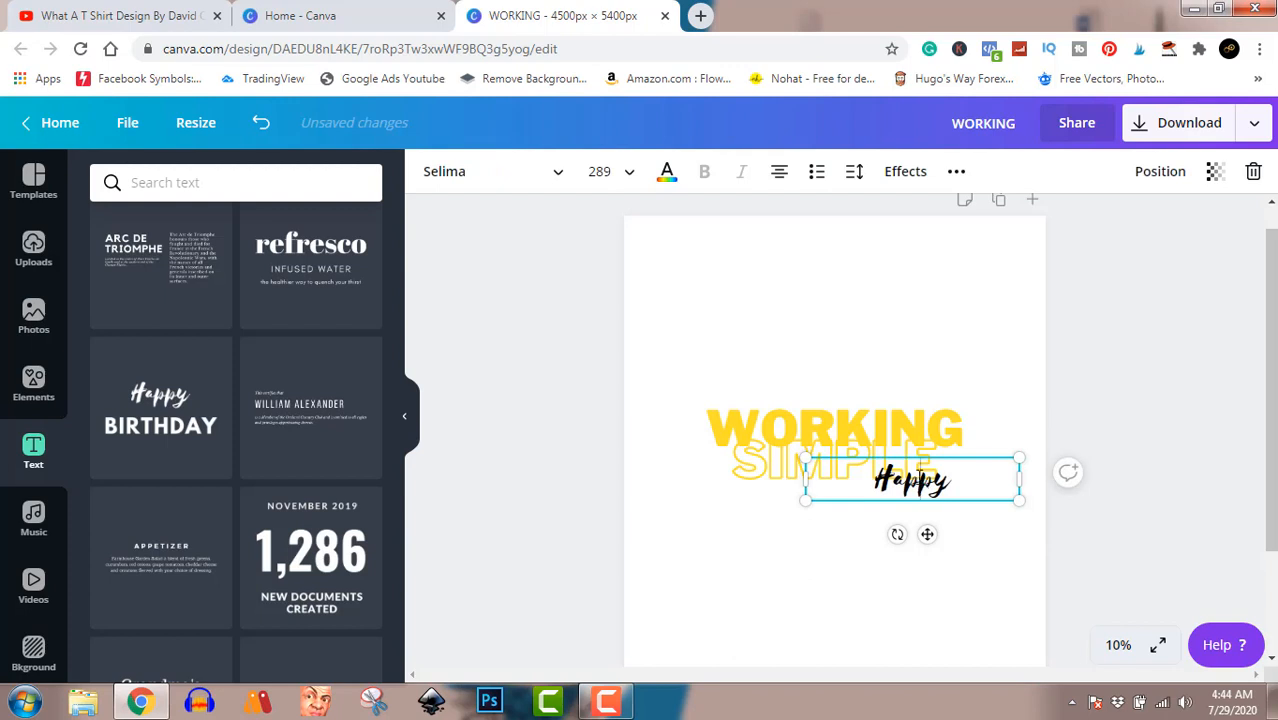
{"action": "double_click", "coordinate": [918, 478]}
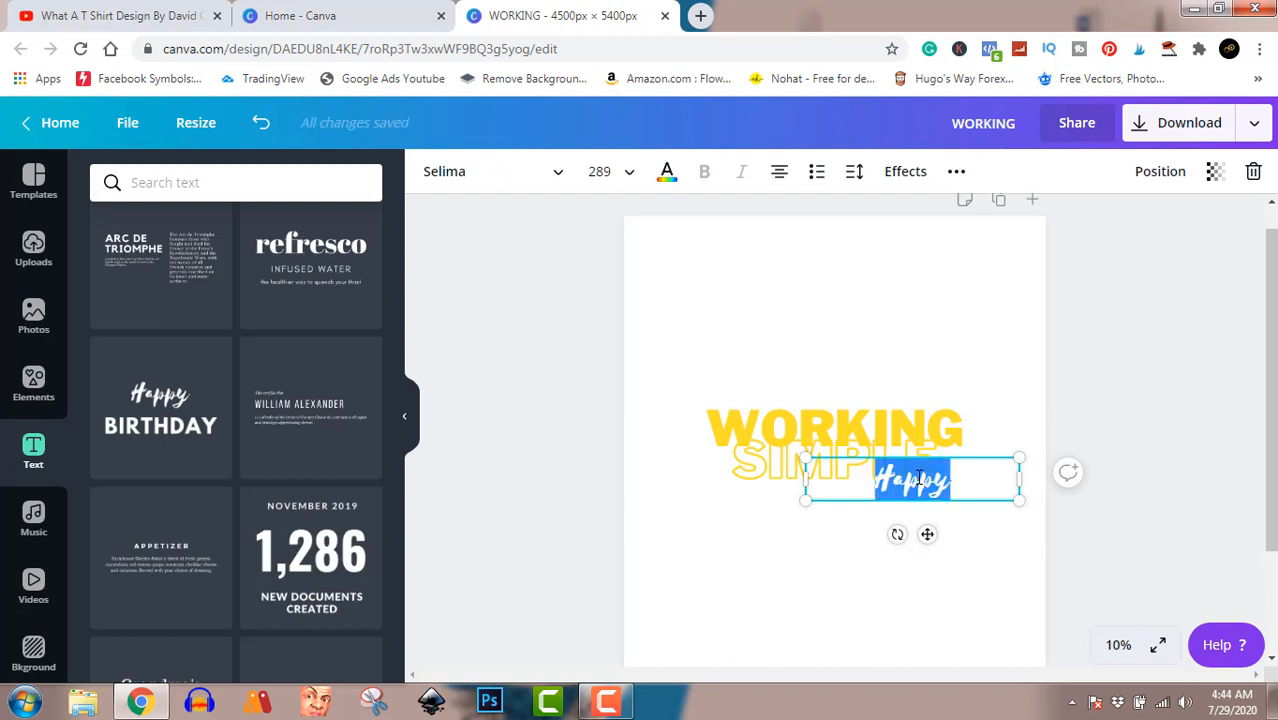
{"action": "type", "text": "a"}
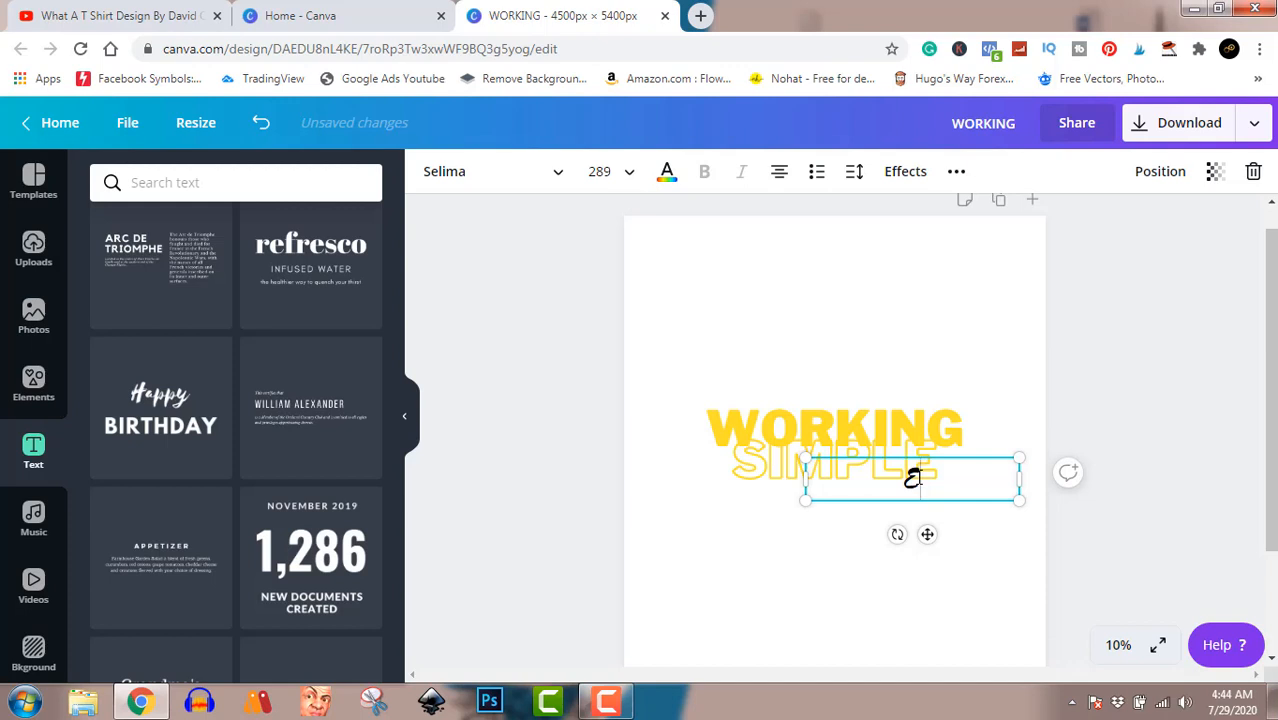
{"action": "type", "text": "ve"}
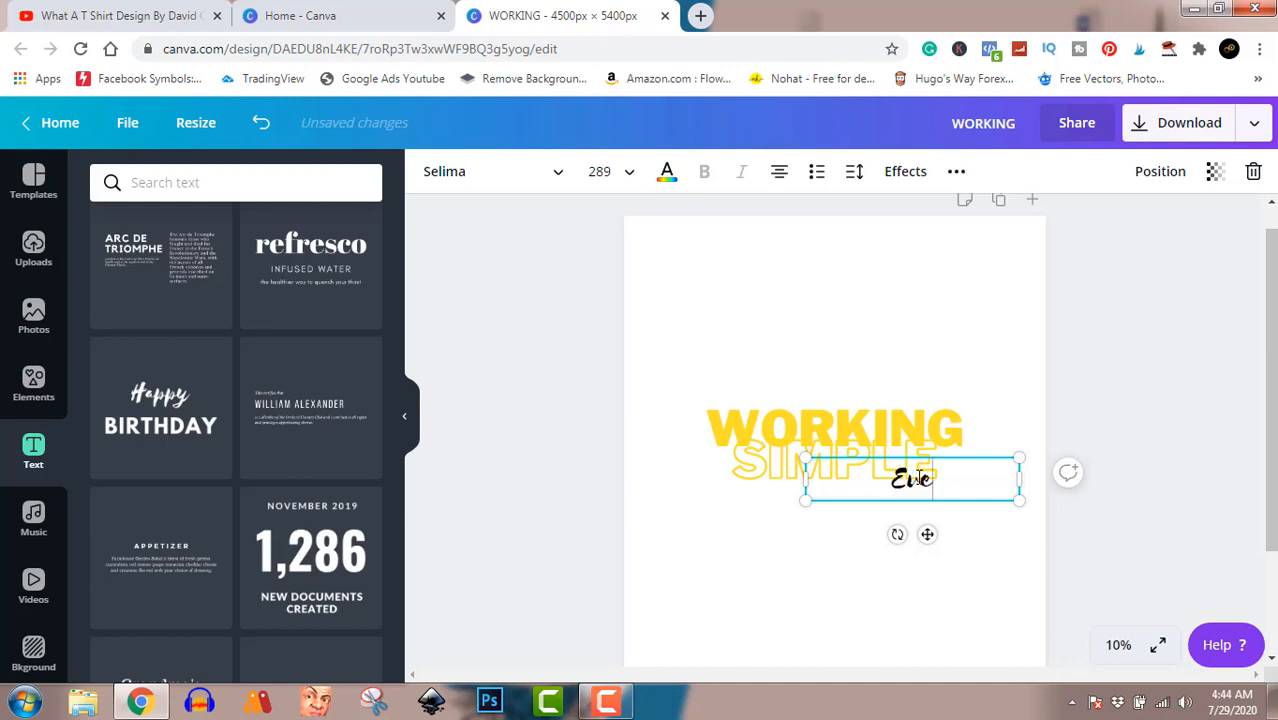
{"action": "type", "text": "ry"}
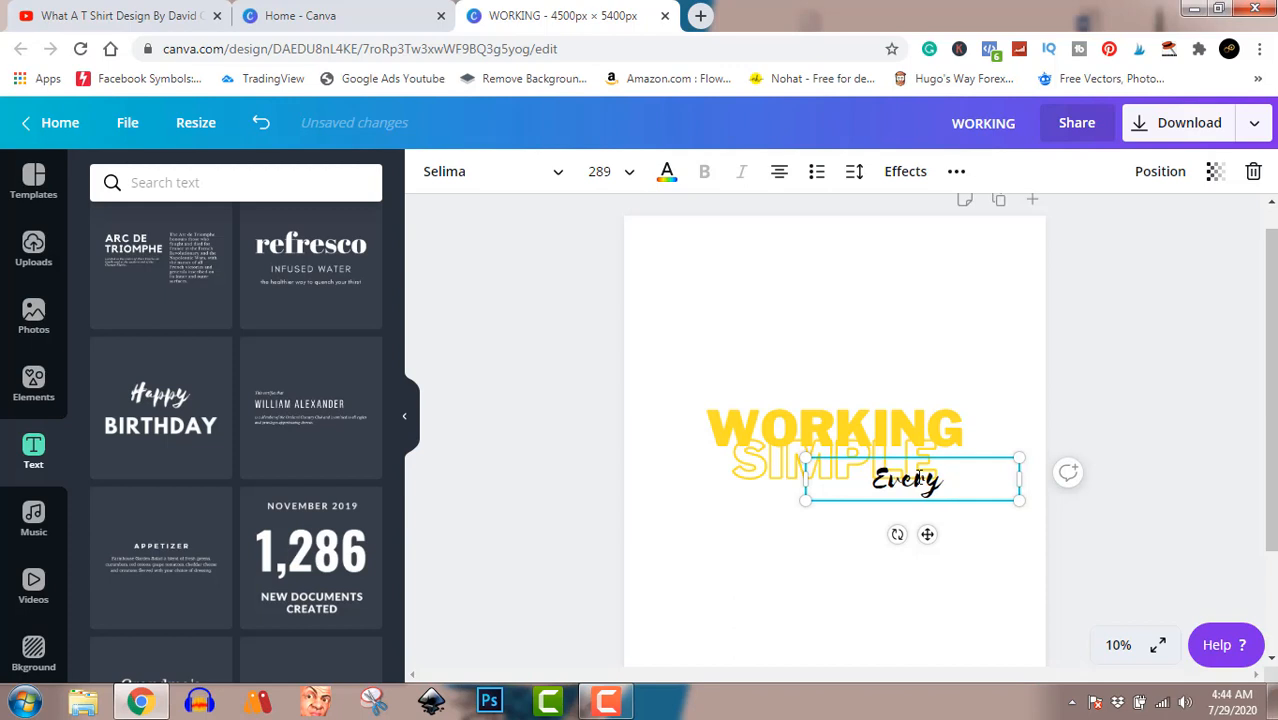
{"action": "type", "text": " Day"}
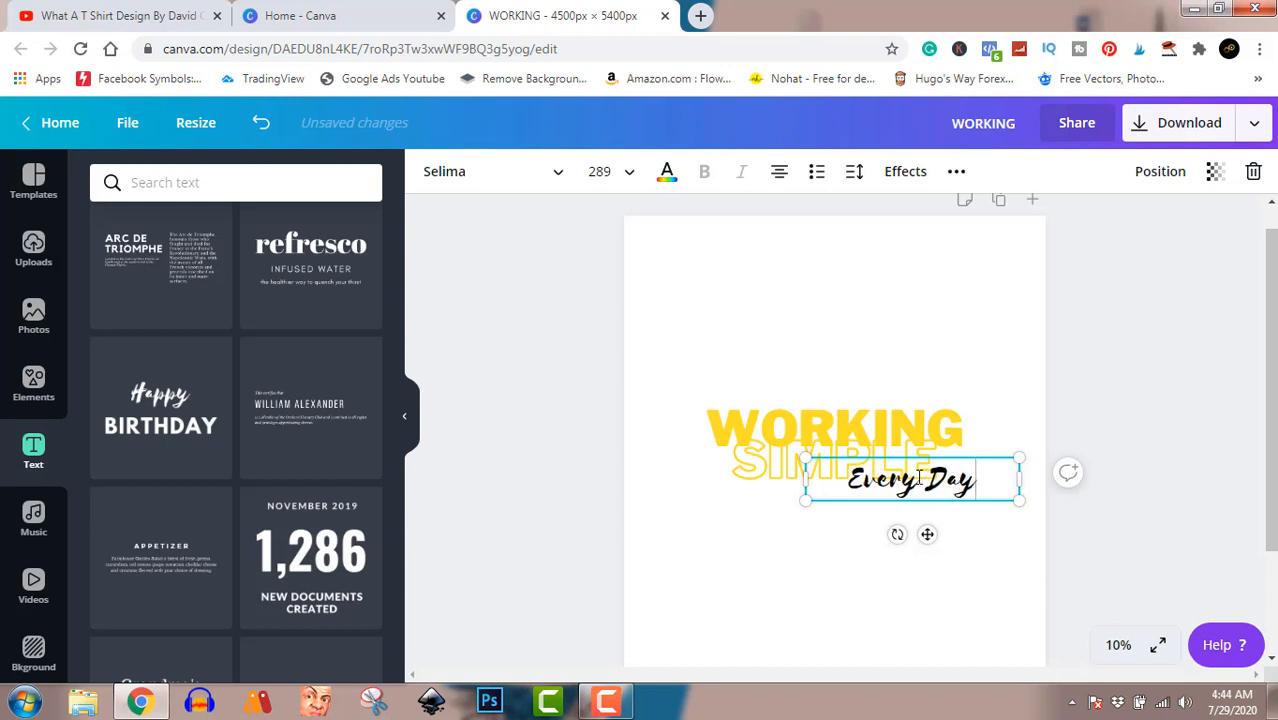
{"action": "type", "text": "I'"}
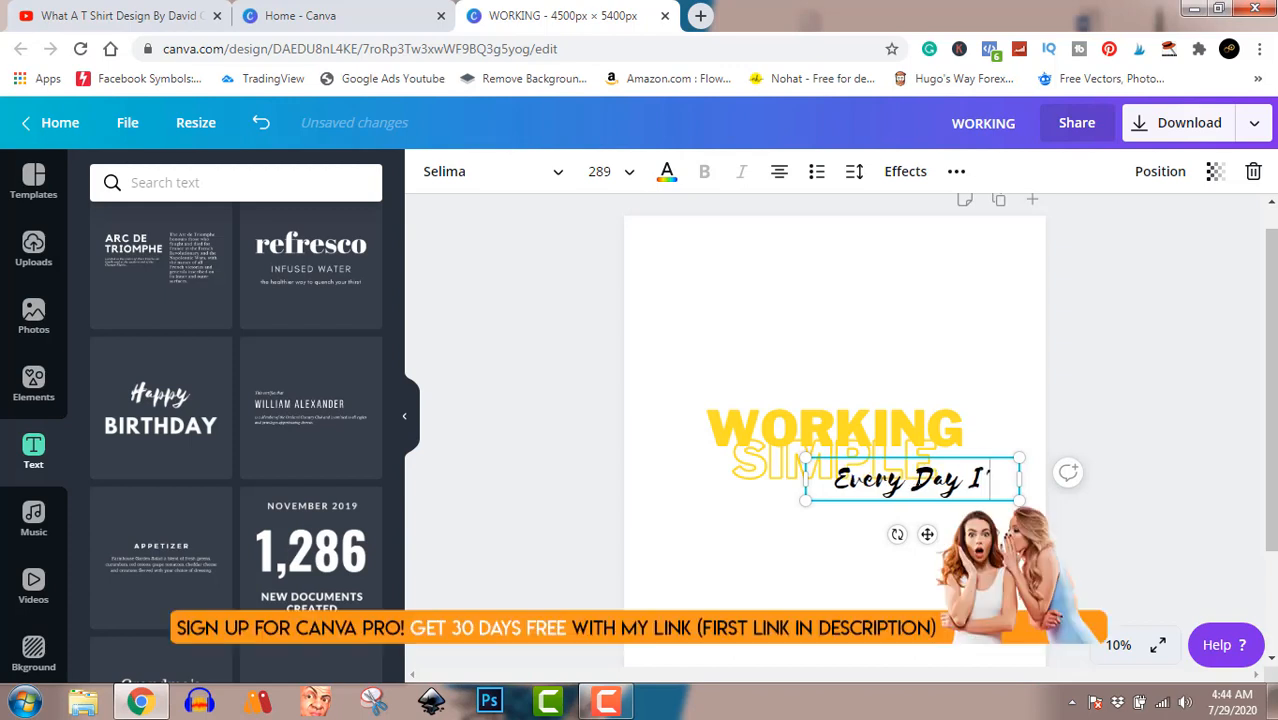
{"action": "type", "text": "M"}
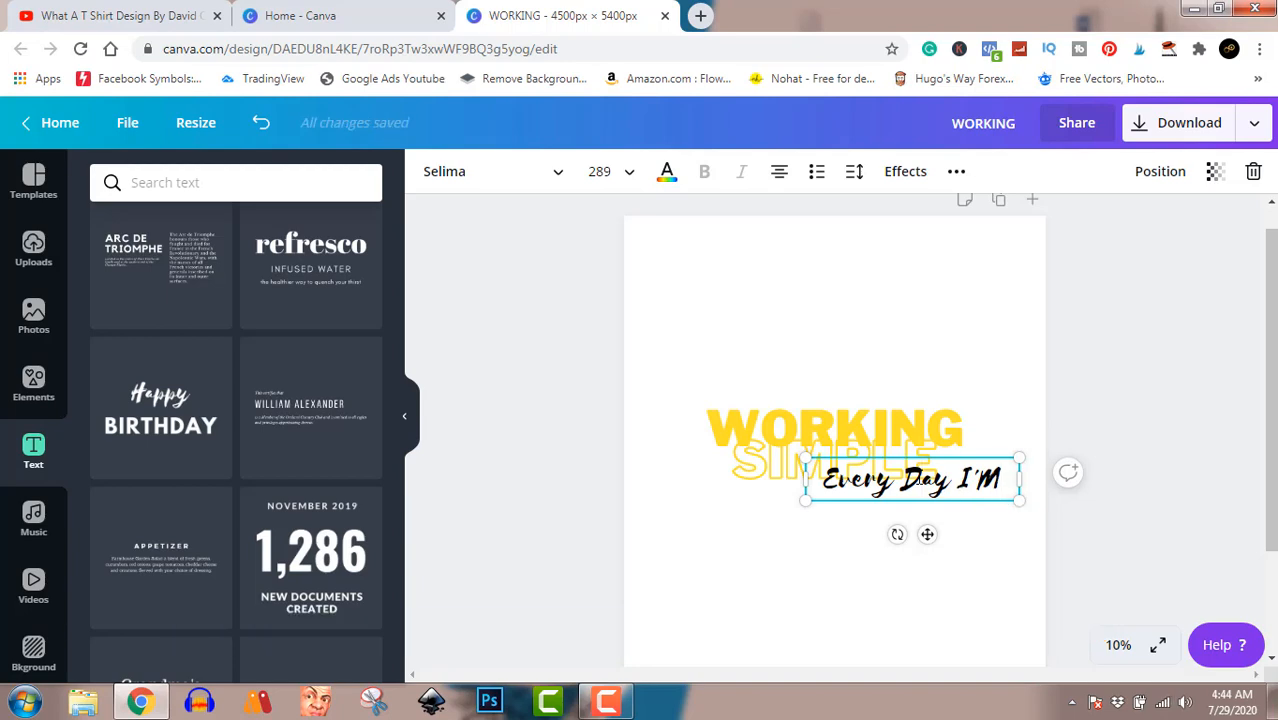
Colour the script text "Every Day I'M" red from the default colours.
{"action": "key", "text": "ctrl+a"}
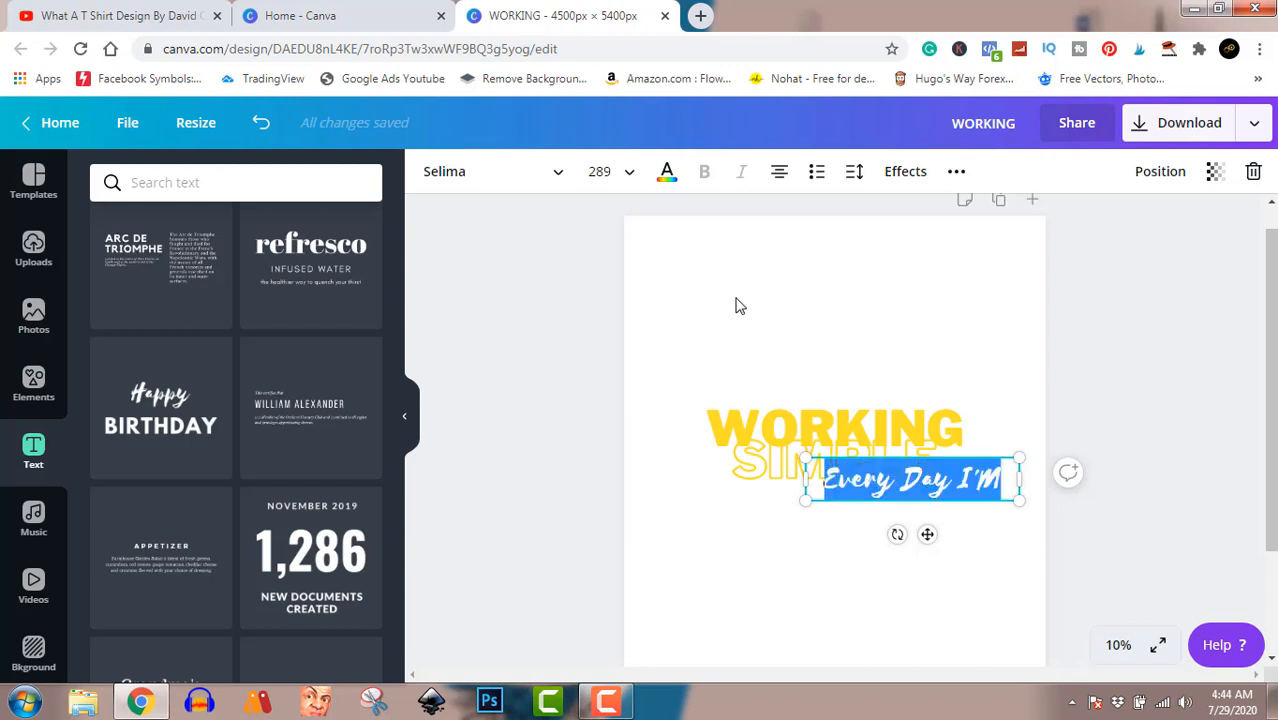
{"action": "left_click", "coordinate": [667, 172]}
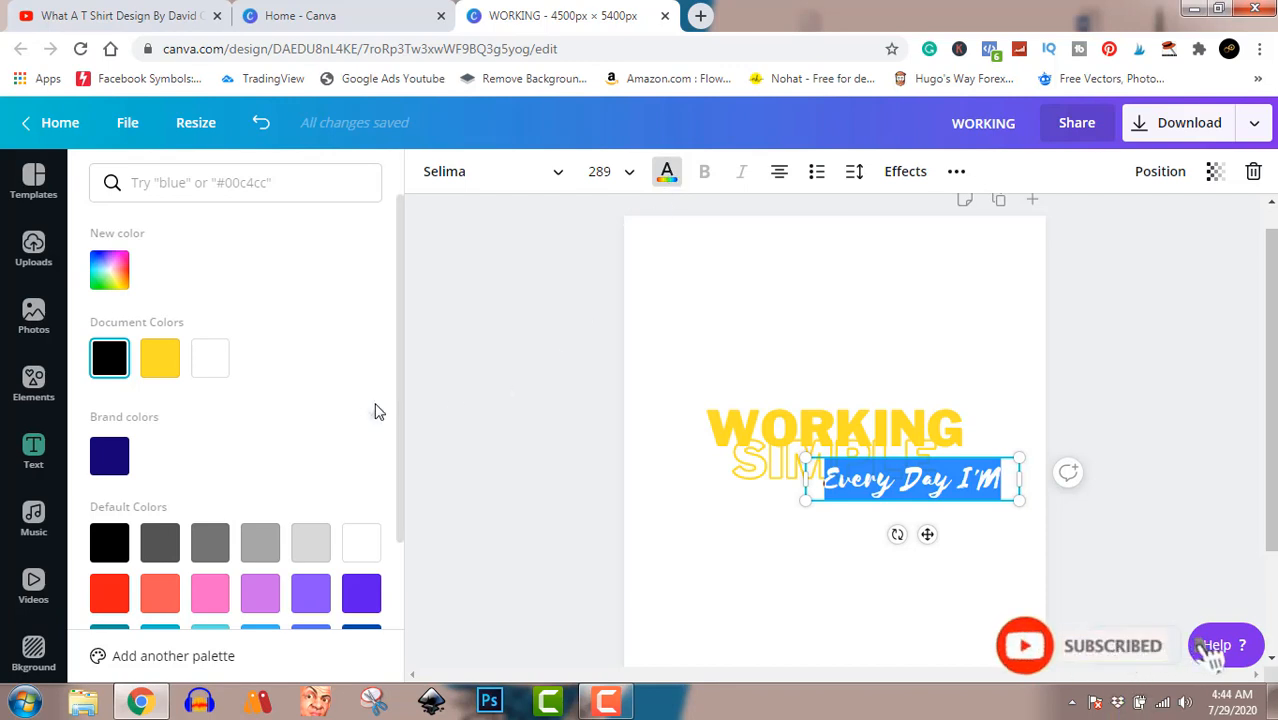
{"action": "left_click", "coordinate": [110, 592]}
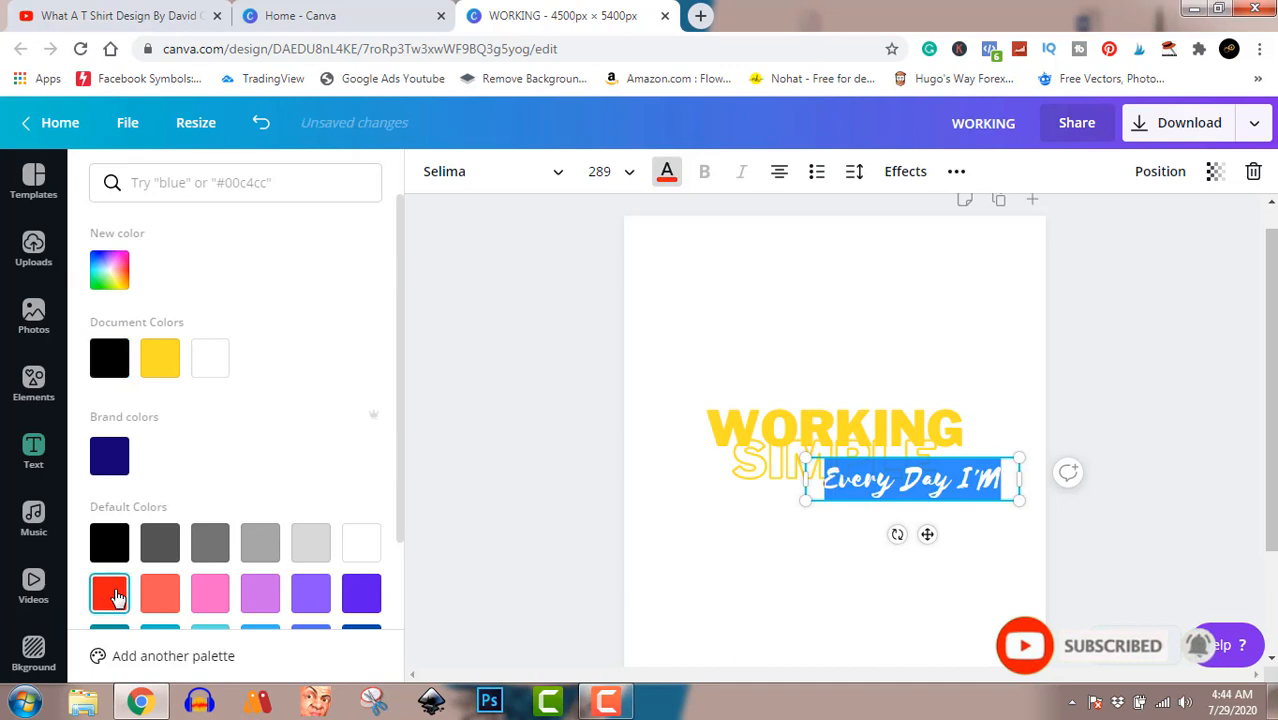
{"action": "left_click", "coordinate": [479, 465]}
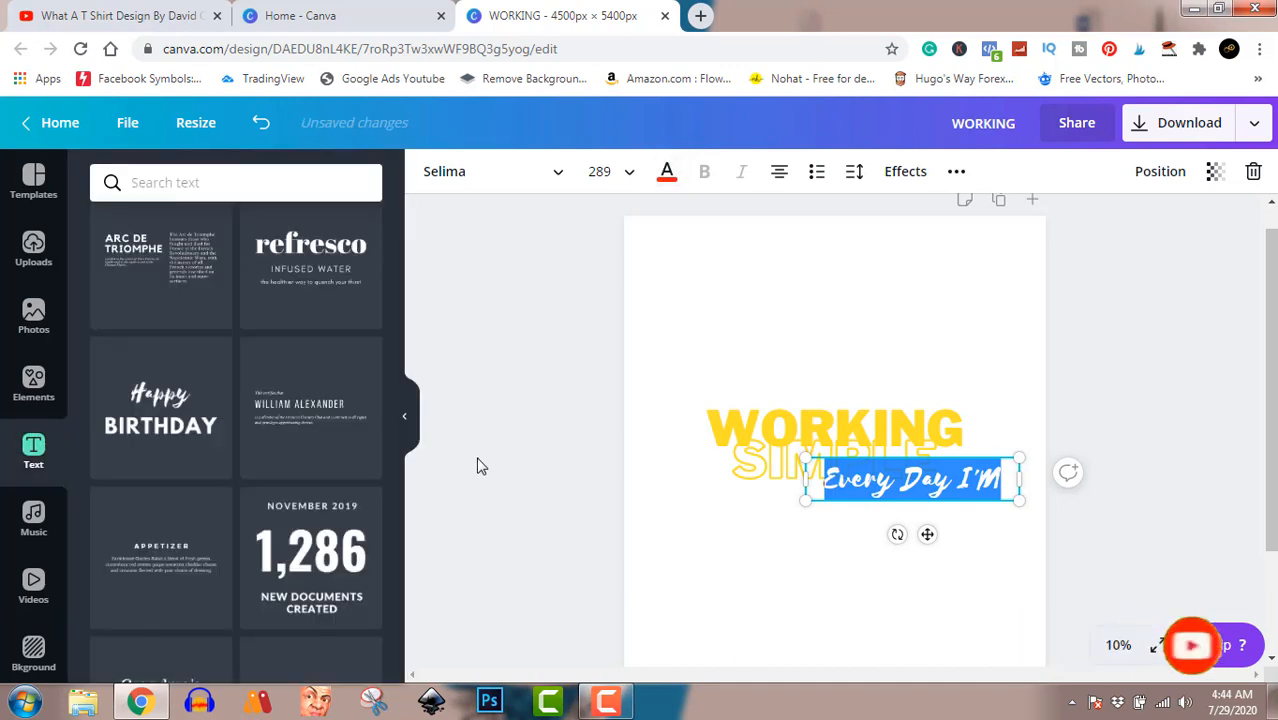
{"action": "left_click", "coordinate": [479, 465]}
Place "Every Day I'M" slightly overlapping the top of "WORKING", enlarged to font size 312 and tilted slightly clockwise.
{"action": "left_click_drag", "start_coordinate": [852, 478], "coordinate": [822, 397]}
{"action": "left_click_drag", "start_coordinate": [941, 420], "coordinate": [958, 433]}
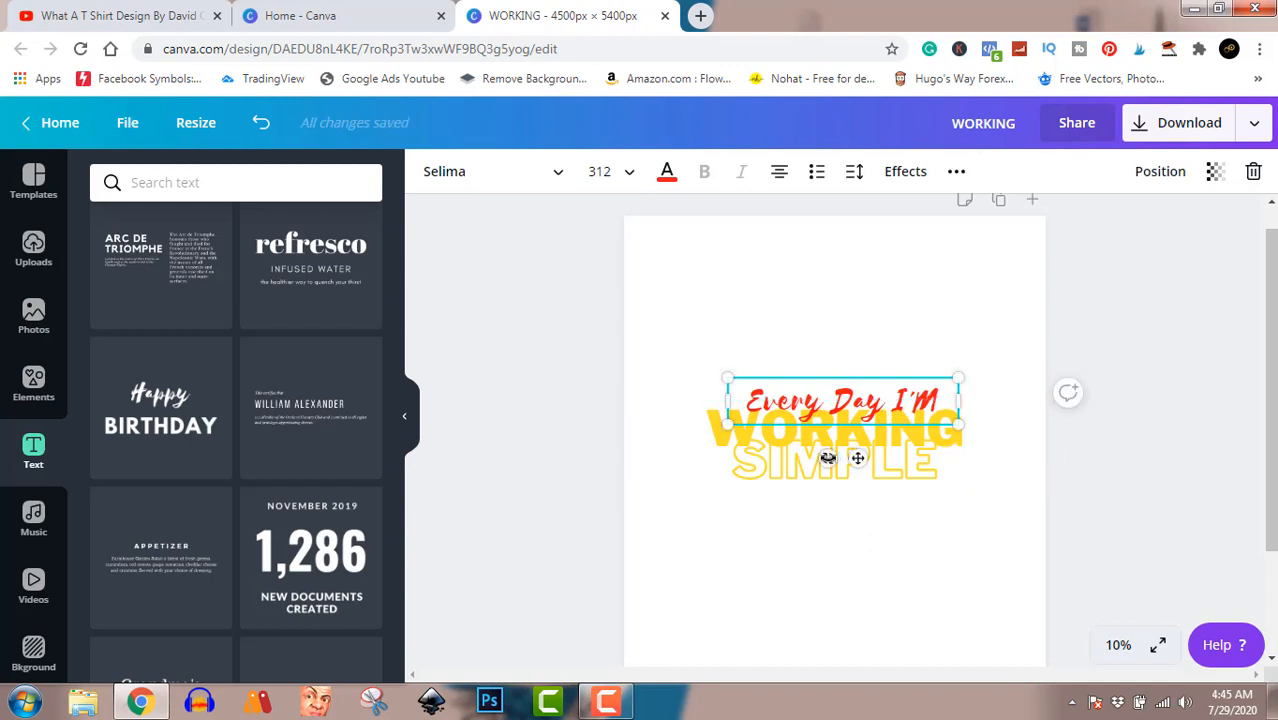
{"action": "left_click_drag", "start_coordinate": [828, 457], "coordinate": [826, 455]}
{"action": "left_click_drag", "start_coordinate": [900, 406], "coordinate": [893, 405]}
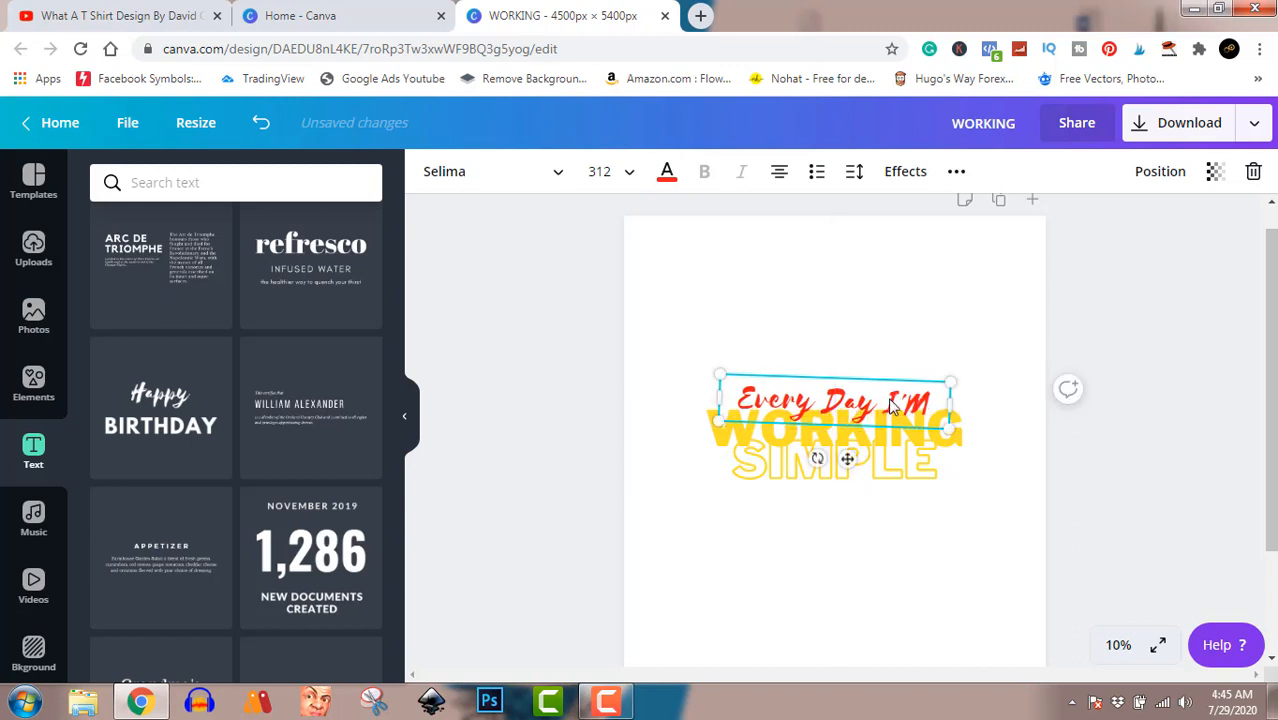
{"action": "left_click", "coordinate": [1116, 494]}
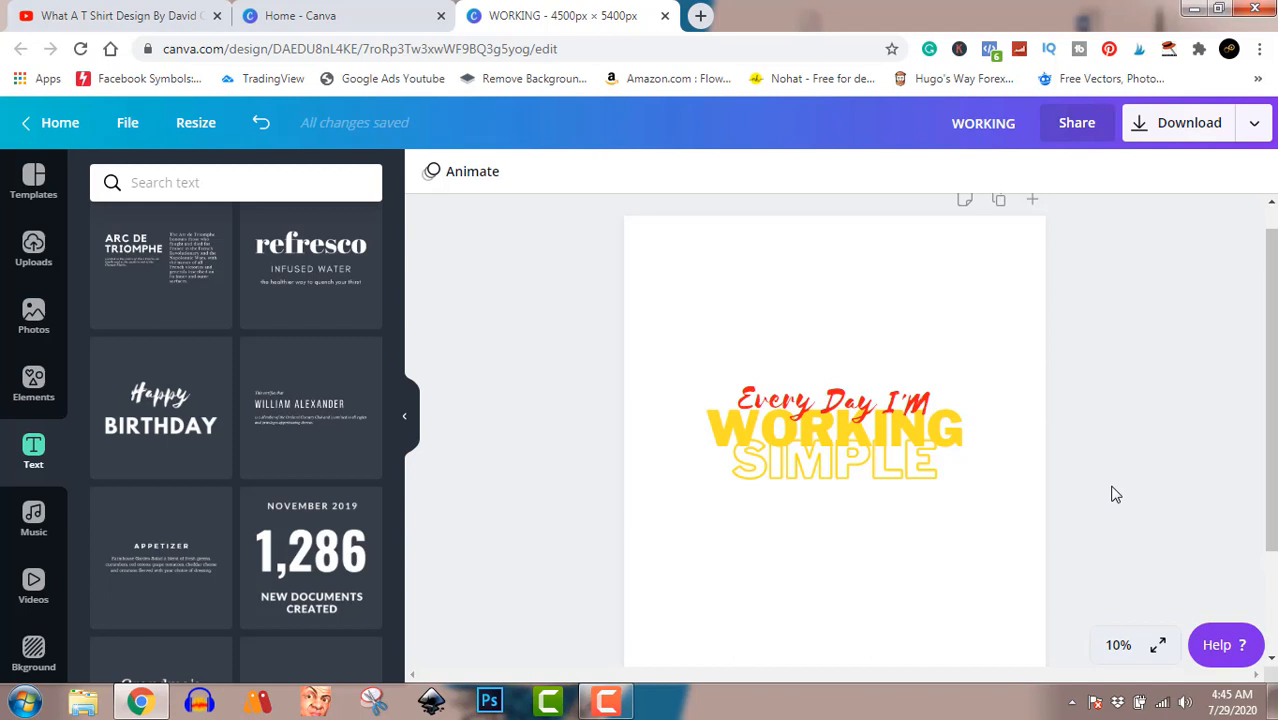
Enlarge all three text lines together to about 3,560 × 1,485 px and recentre them horizontally, slightly above the middle of the page.
{"action": "left_click", "coordinate": [966, 481]}
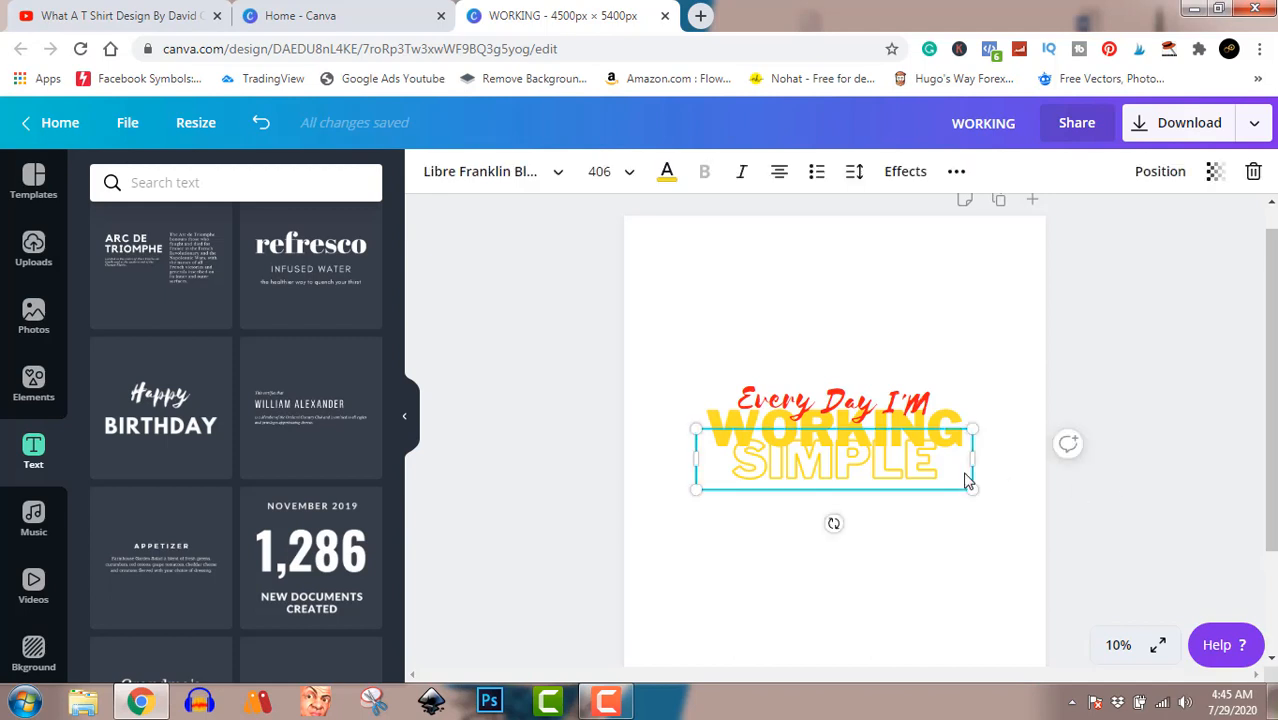
{"action": "key", "text": "ctrl+a"}
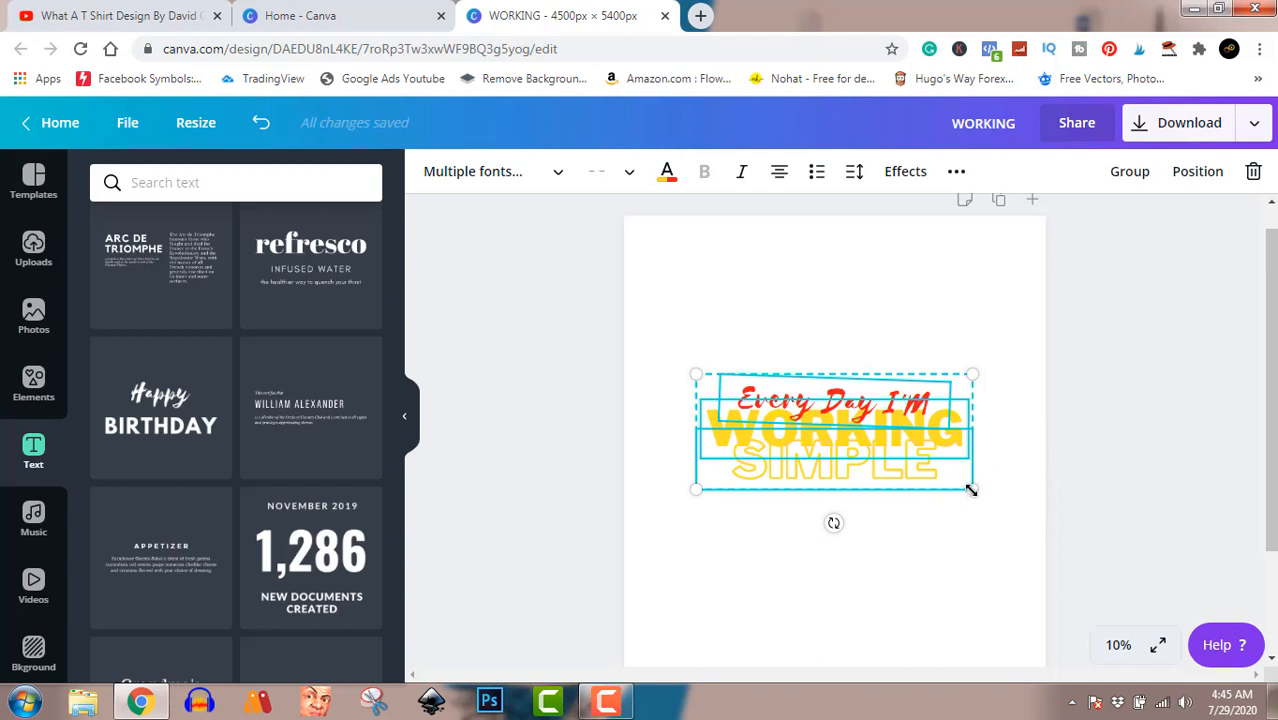
{"action": "left_click_drag", "start_coordinate": [970, 489], "coordinate": [993, 503]}
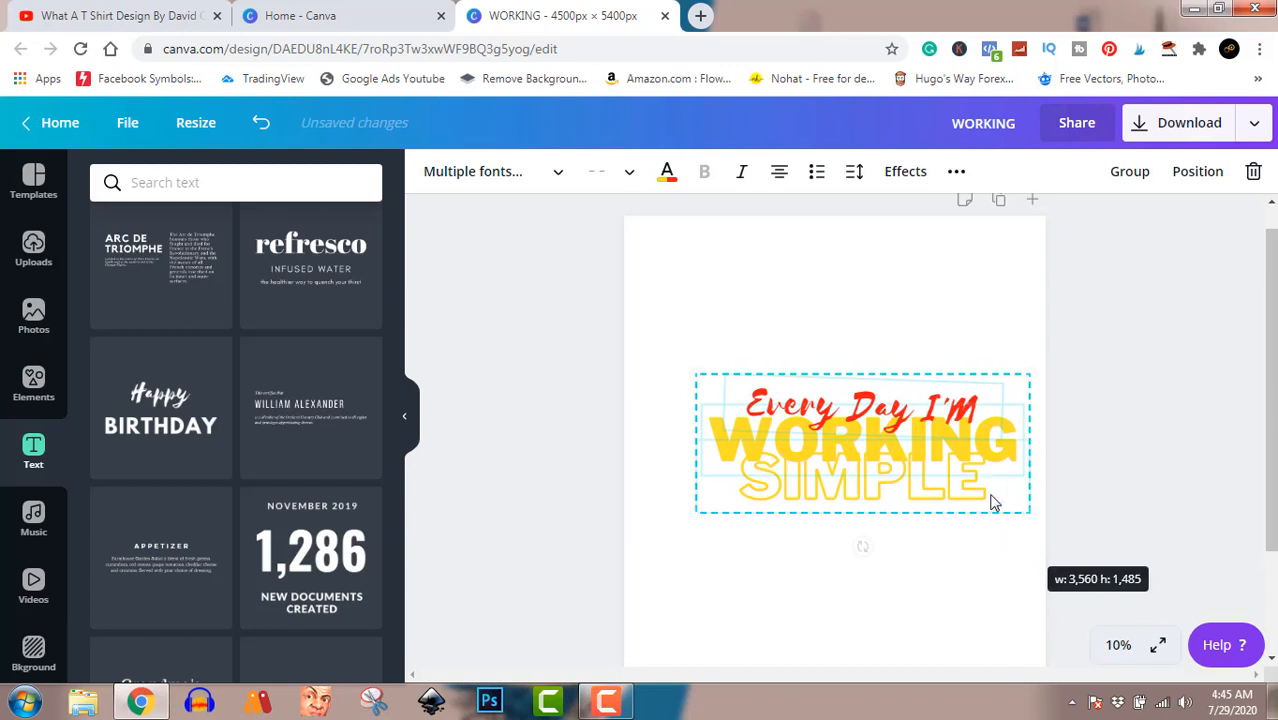
{"action": "left_click_drag", "start_coordinate": [964, 434], "coordinate": [945, 405]}
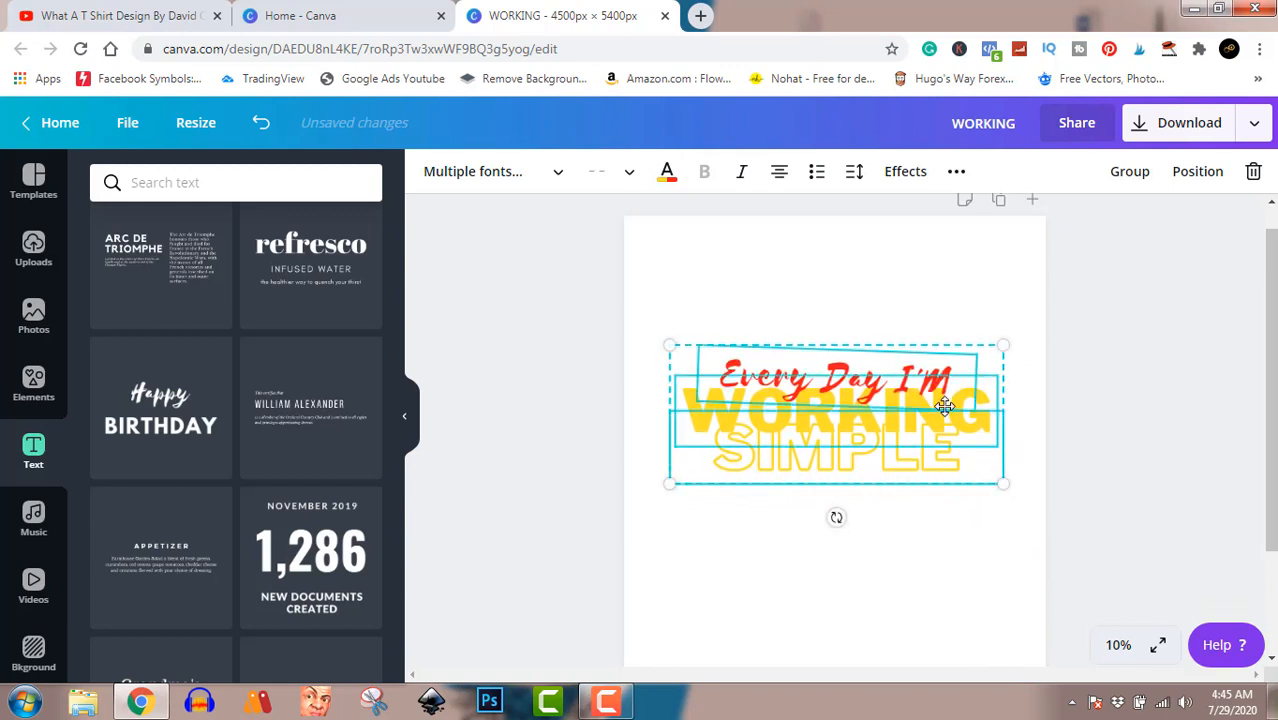
{"action": "left_click", "coordinate": [1132, 469]}
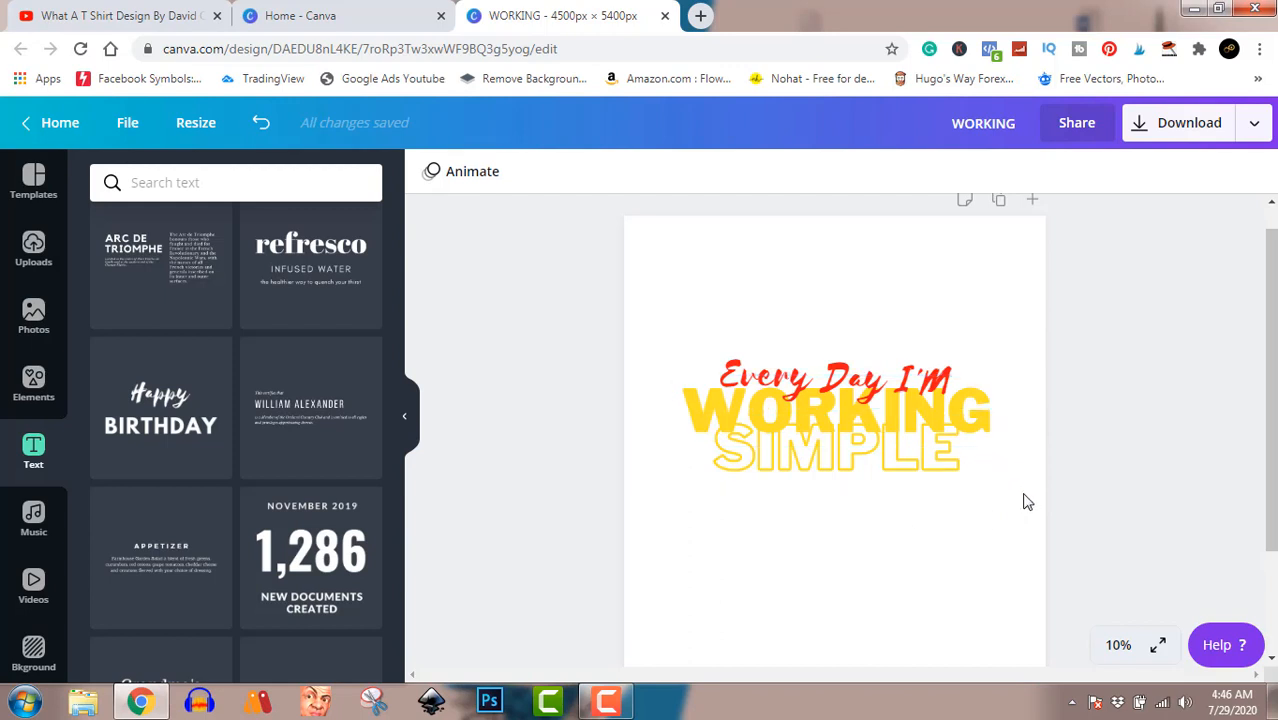
Download the design as a PNG with a transparent background at 4500 × 5400 px.
{"action": "left_click", "coordinate": [1197, 125]}
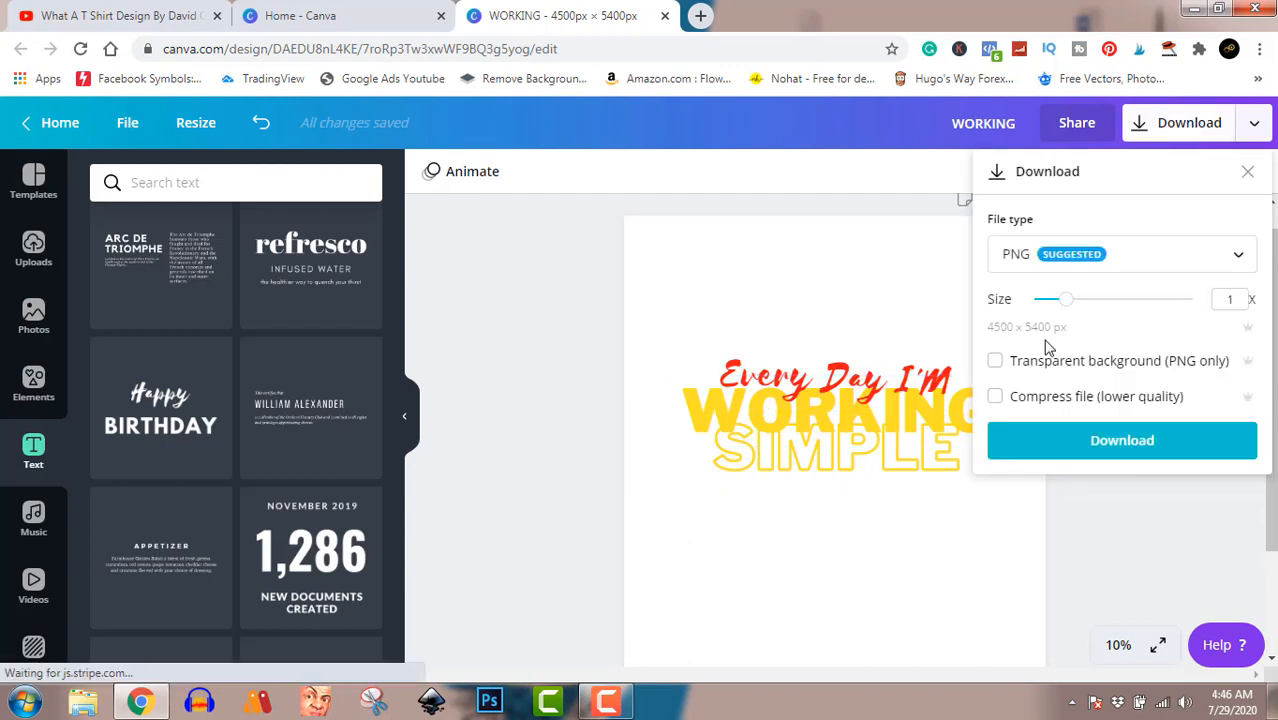
{"action": "left_click", "coordinate": [995, 362]}
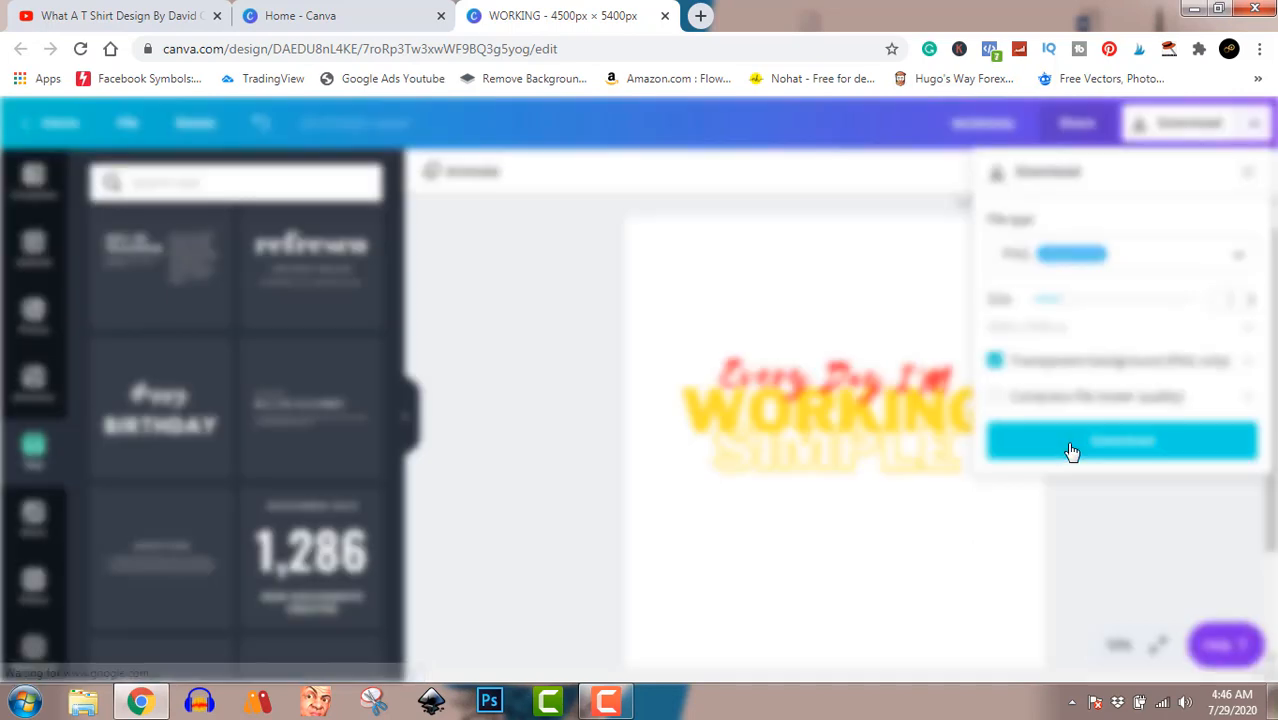
{"action": "left_click", "coordinate": [1071, 451]}
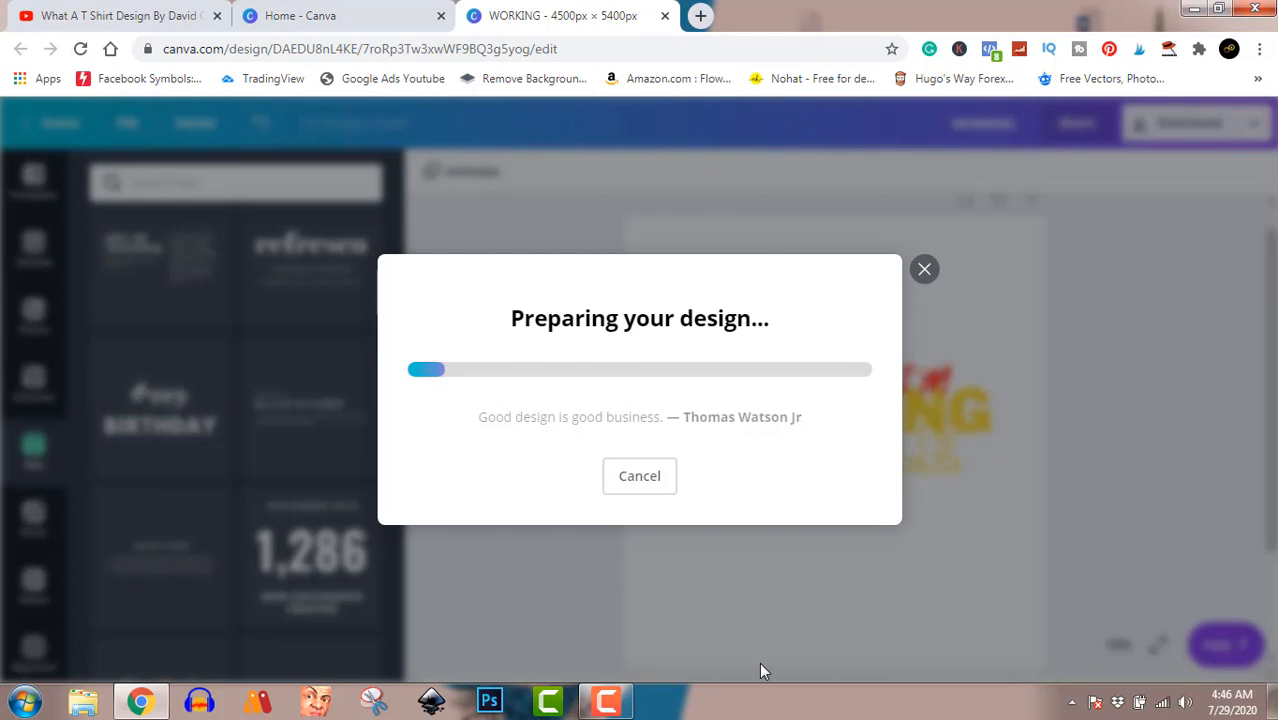
{"action": "left_click", "coordinate": [606, 703]}
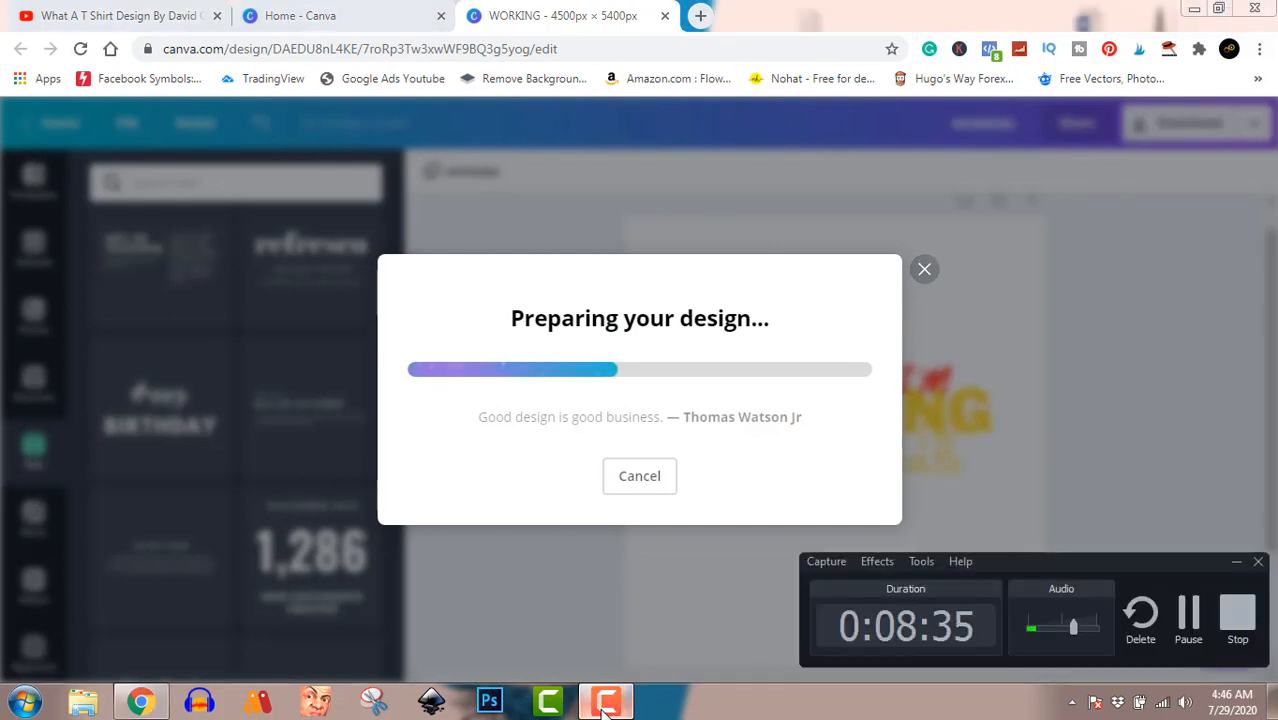
{"action": "left_click", "coordinate": [606, 703]}
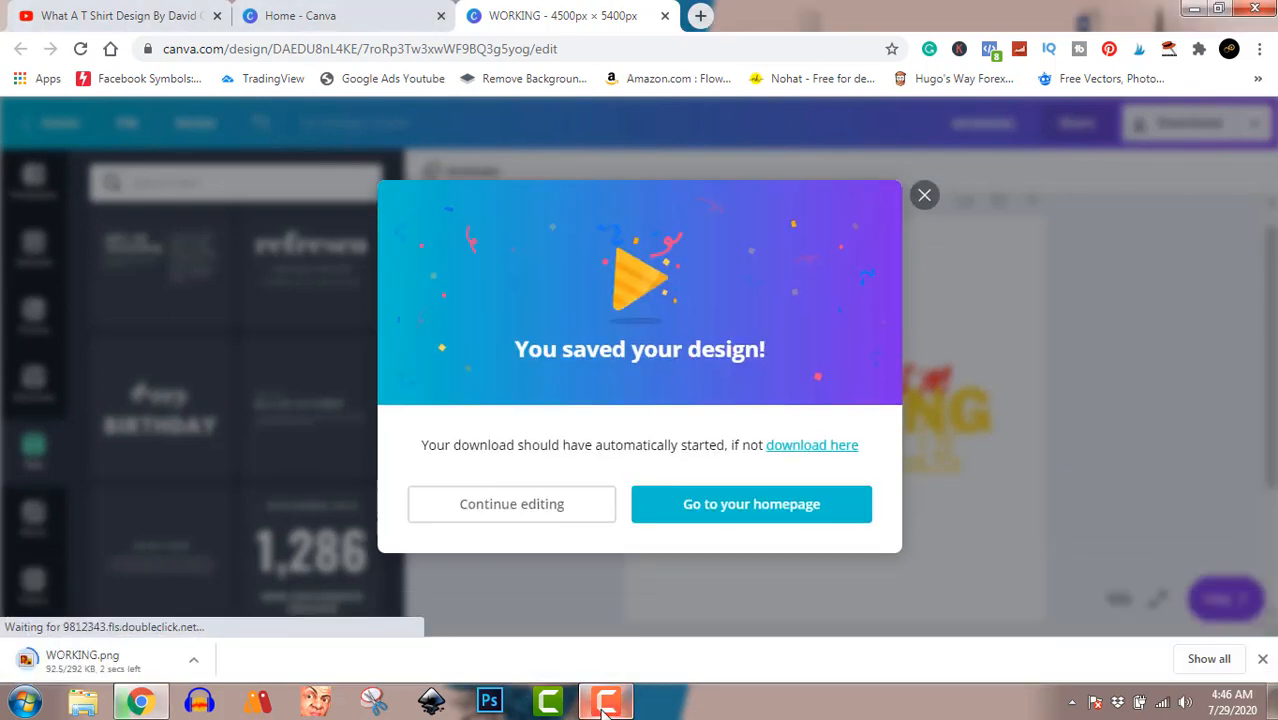
Show the downloaded WORKING.png in its folder and open it in Windows Photo Viewer to check the finished design.
{"action": "left_click", "coordinate": [193, 660]}
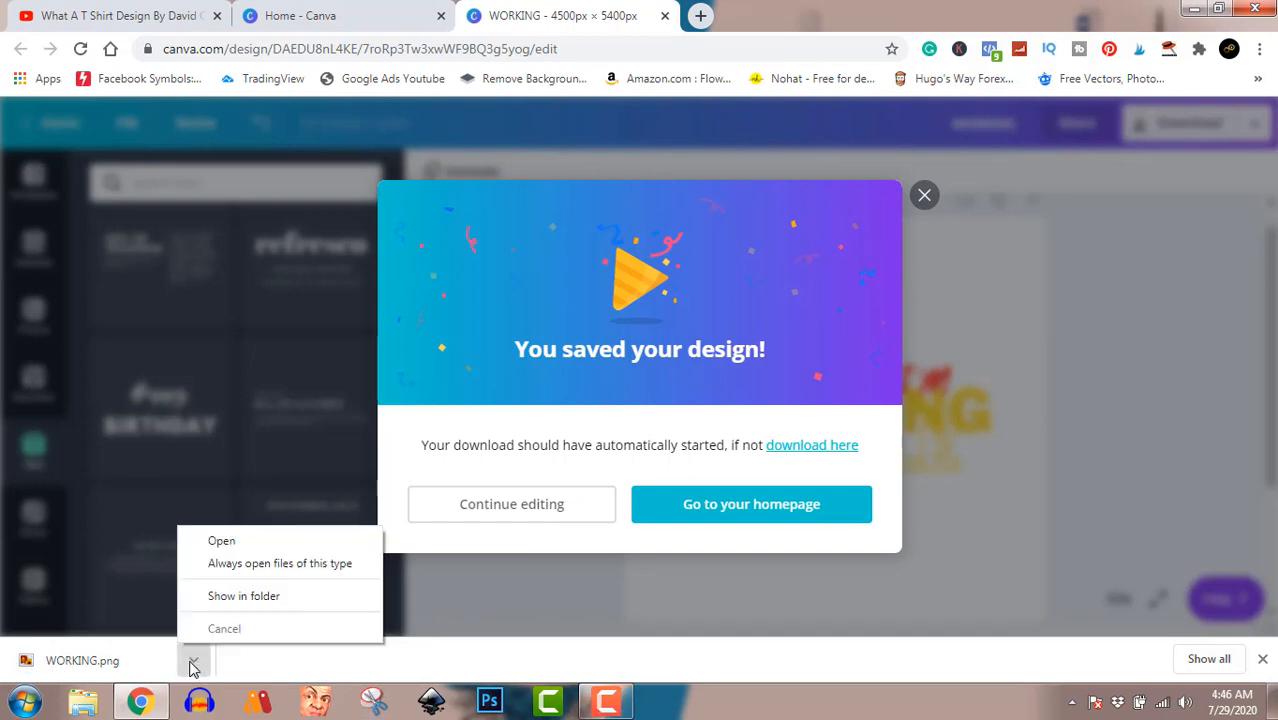
{"action": "left_click", "coordinate": [244, 592]}
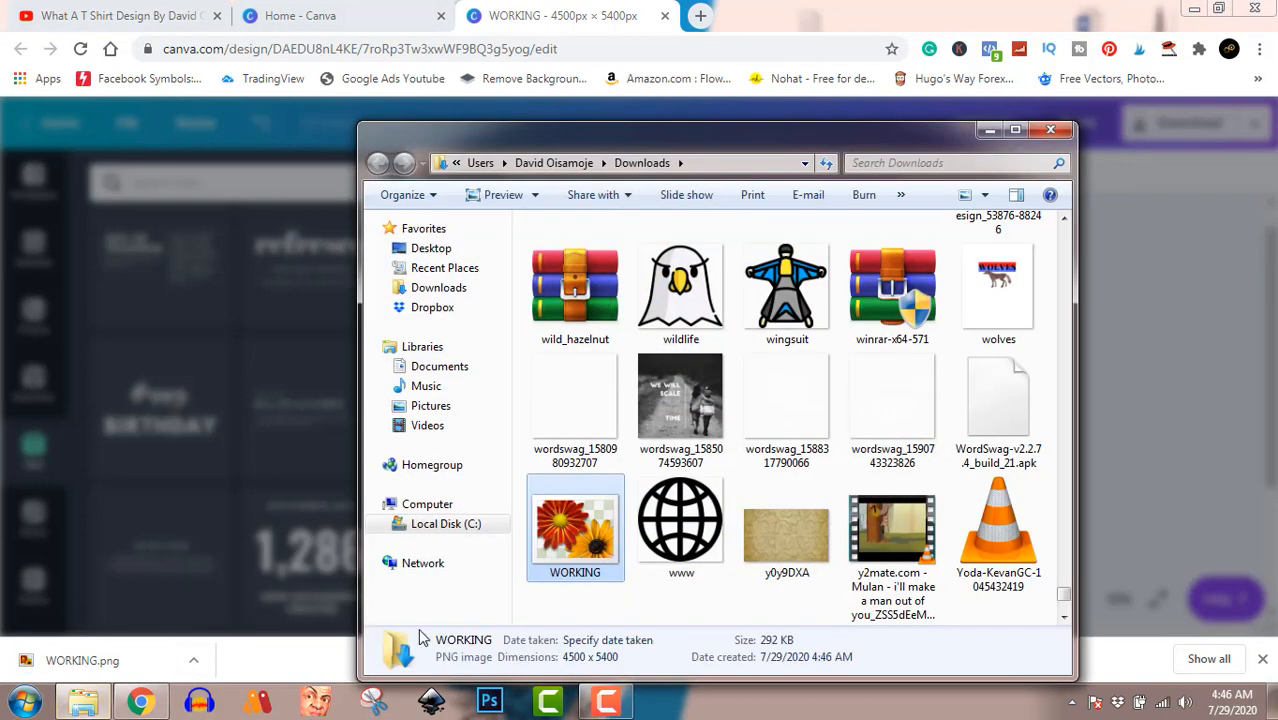
{"action": "double_click", "coordinate": [575, 541]}
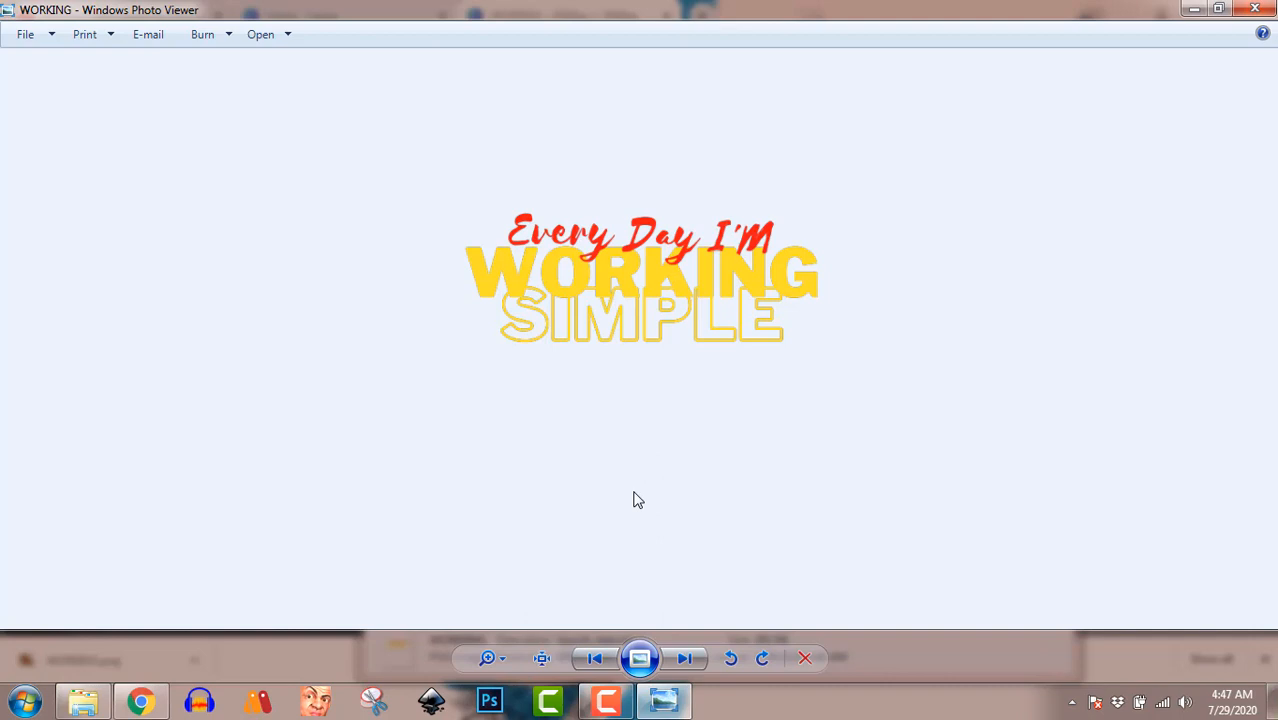
{"action": "left_click", "coordinate": [607, 703]}
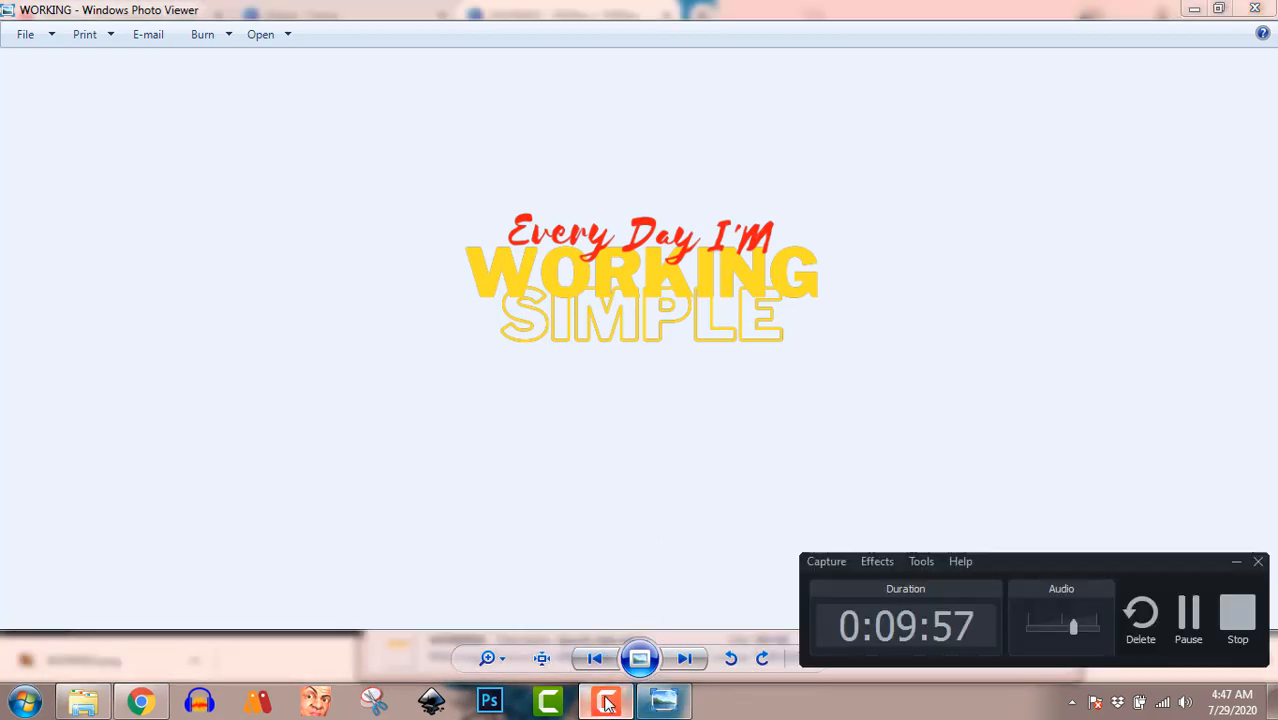
{"action": "left_click", "coordinate": [607, 703]}
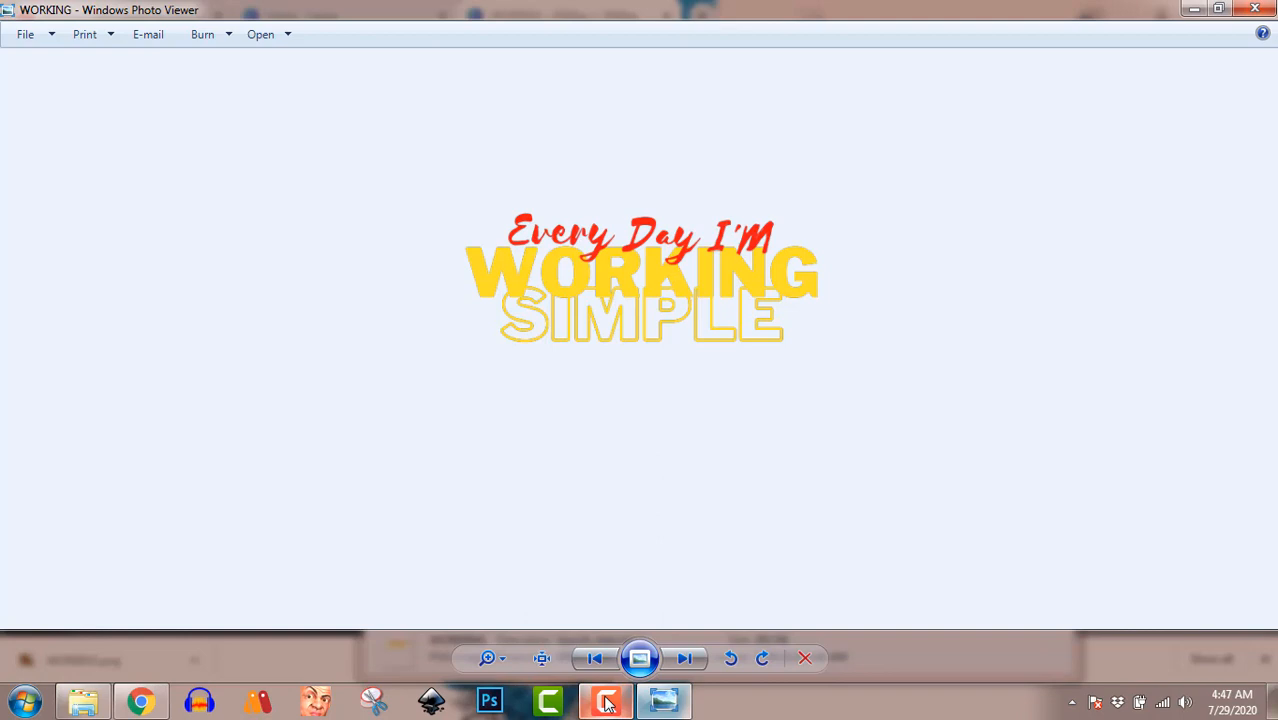
{"action": "left_click", "coordinate": [607, 703]}
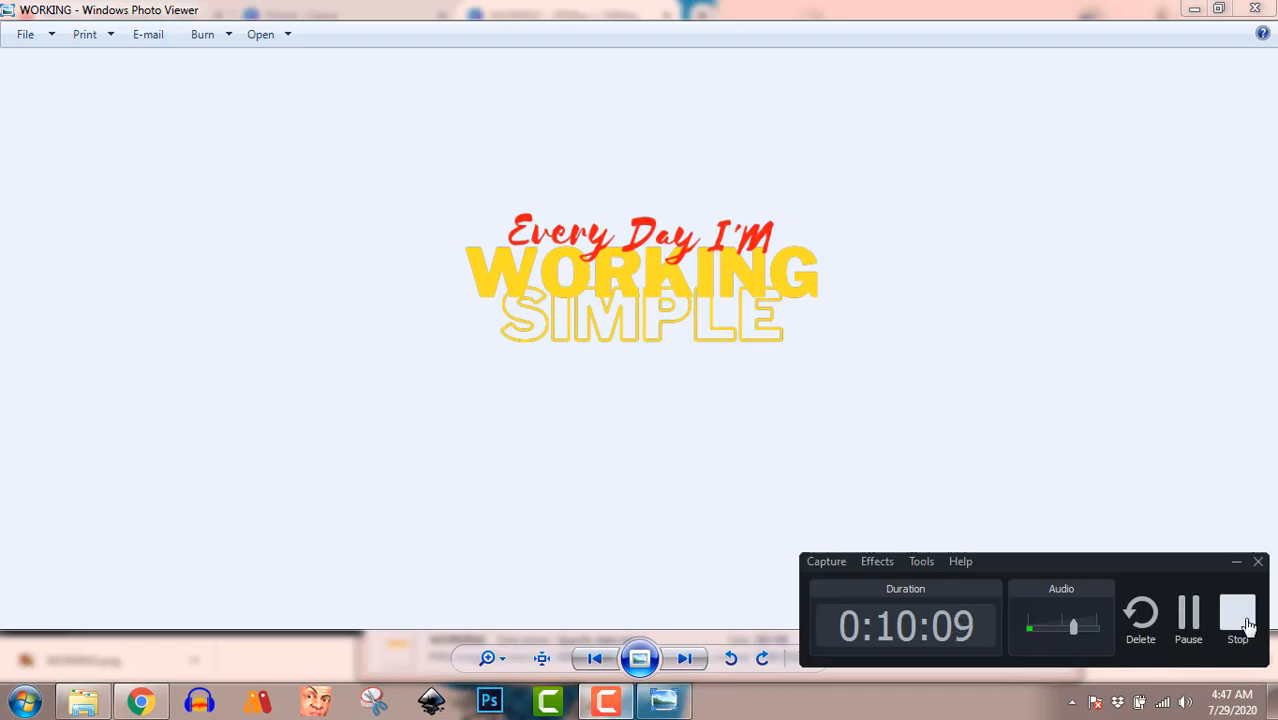
{"action": "left_click", "coordinate": [1238, 616]}
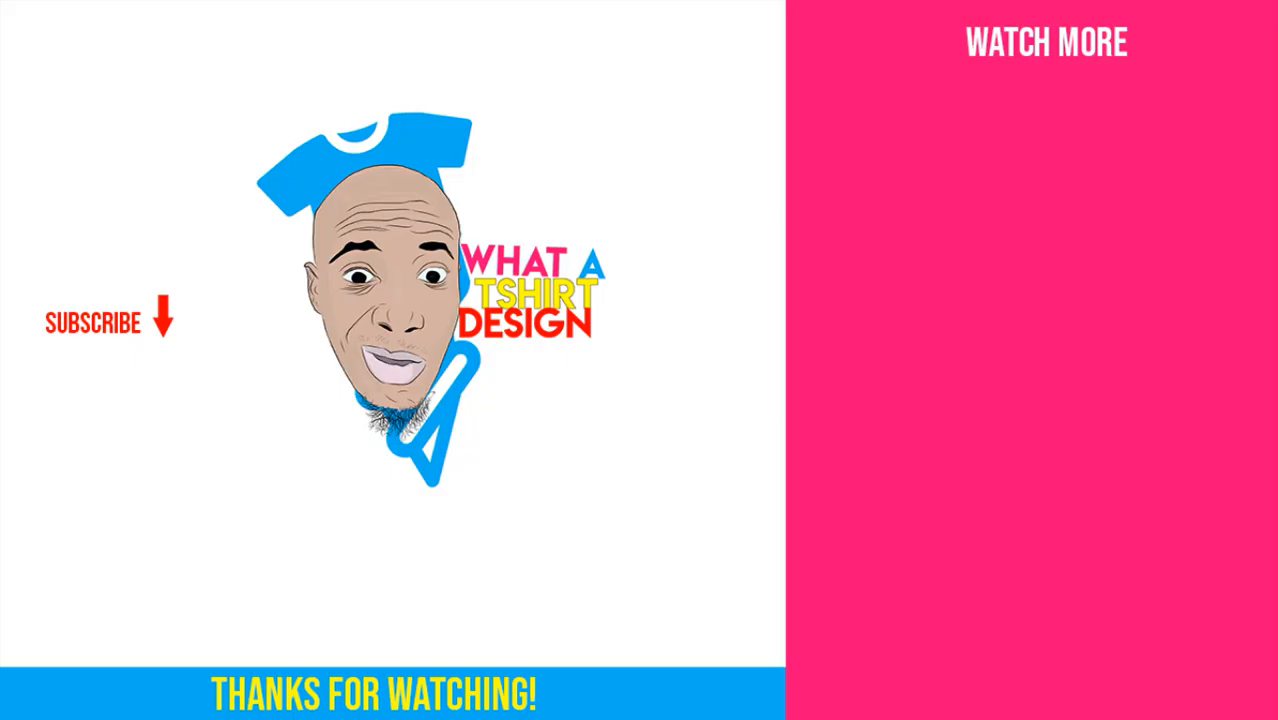